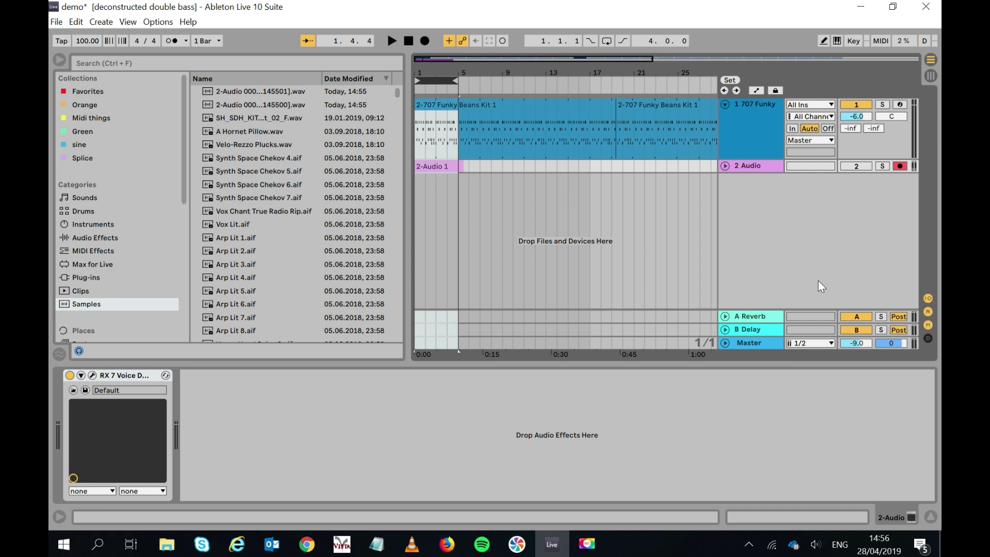
Play the drum loop, load ValhallaDelay_x64 onto the 707 Funky track, and audition the beat with the default delay settings.
left_click(391, 41)
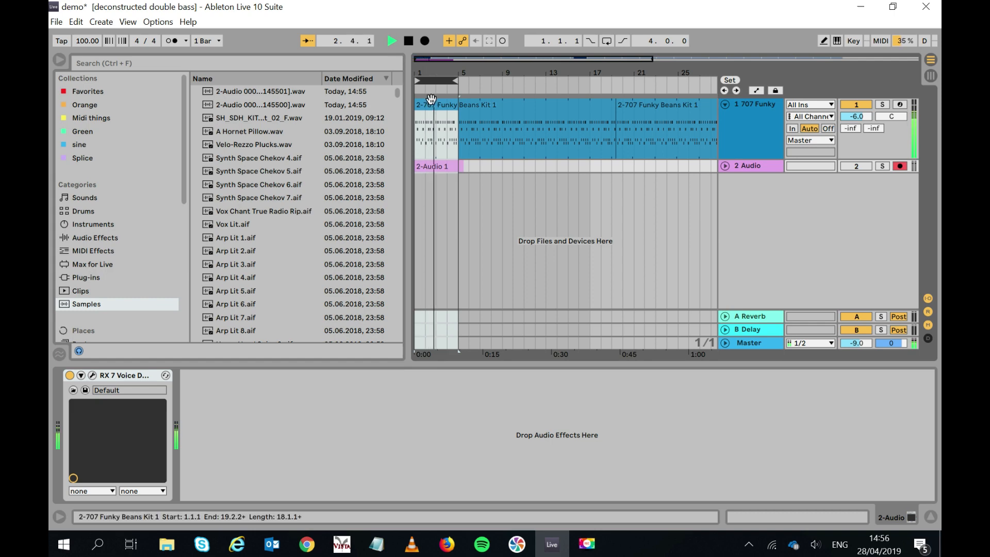
key("space")
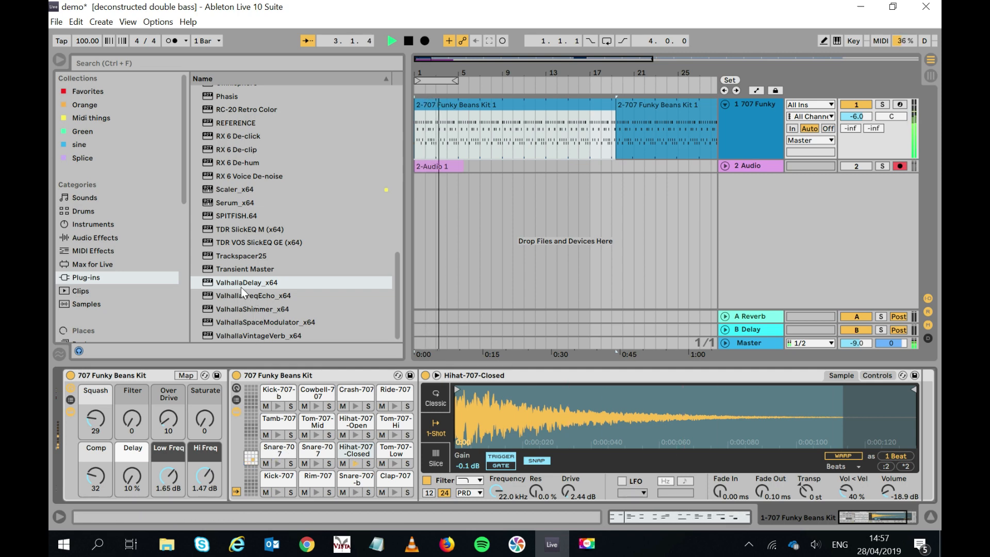
left_click_drag(268, 446, 275, 448)
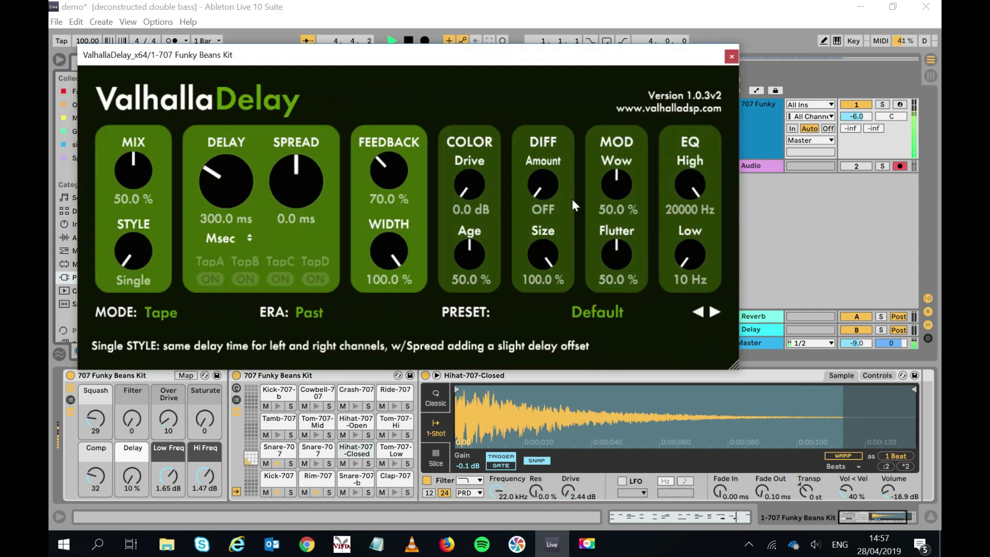
key("space")
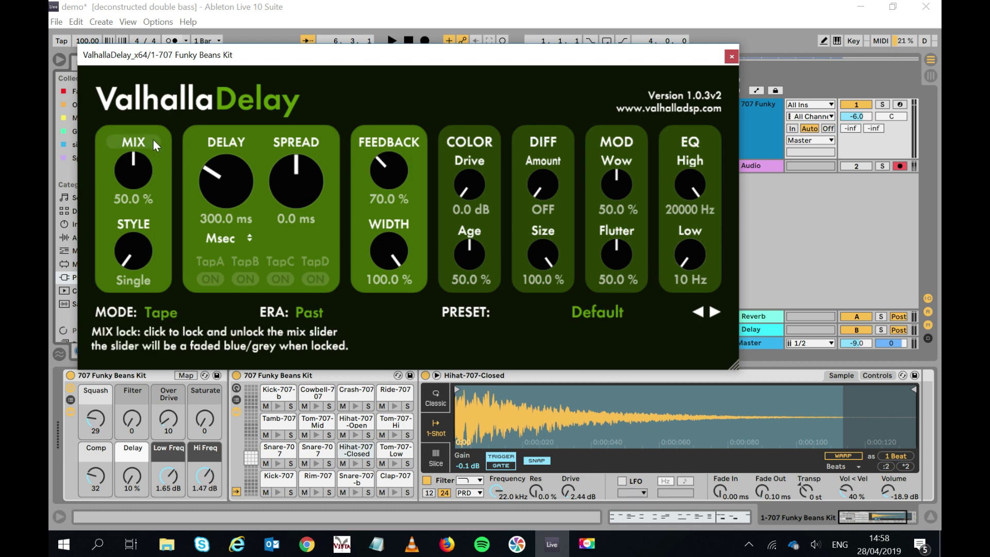
key("space")
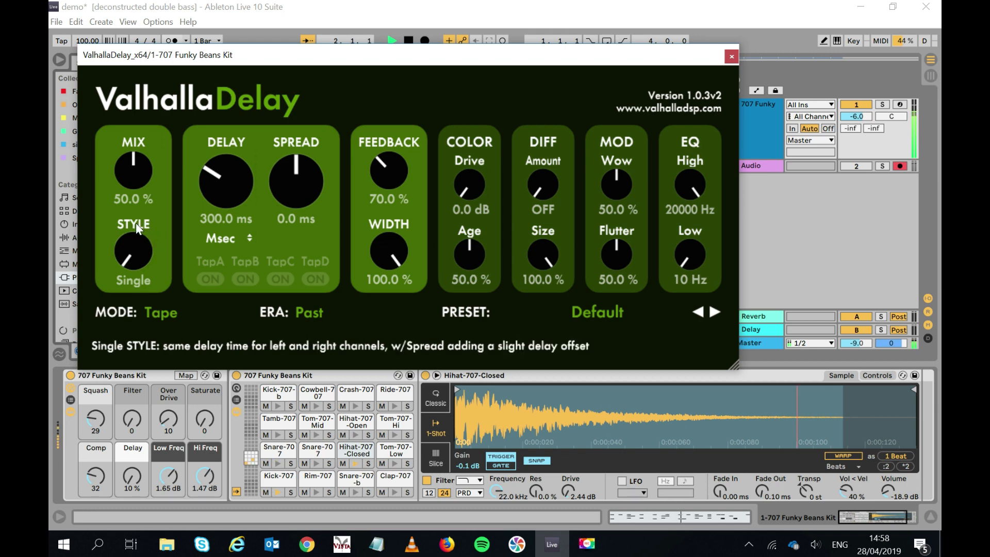
key("space")
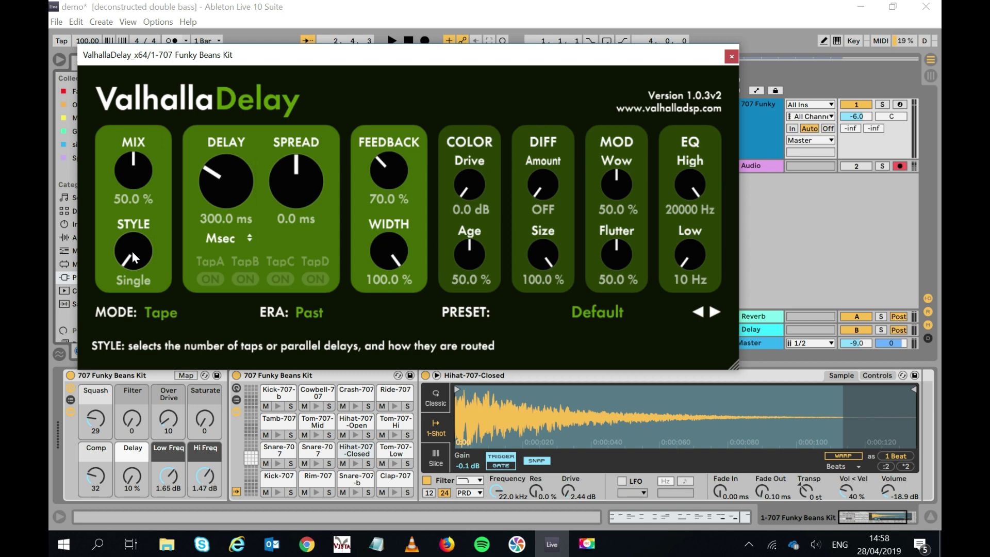
Try the Dual delay style and return the style to Single.
left_click_drag(131, 253, 128, 232)
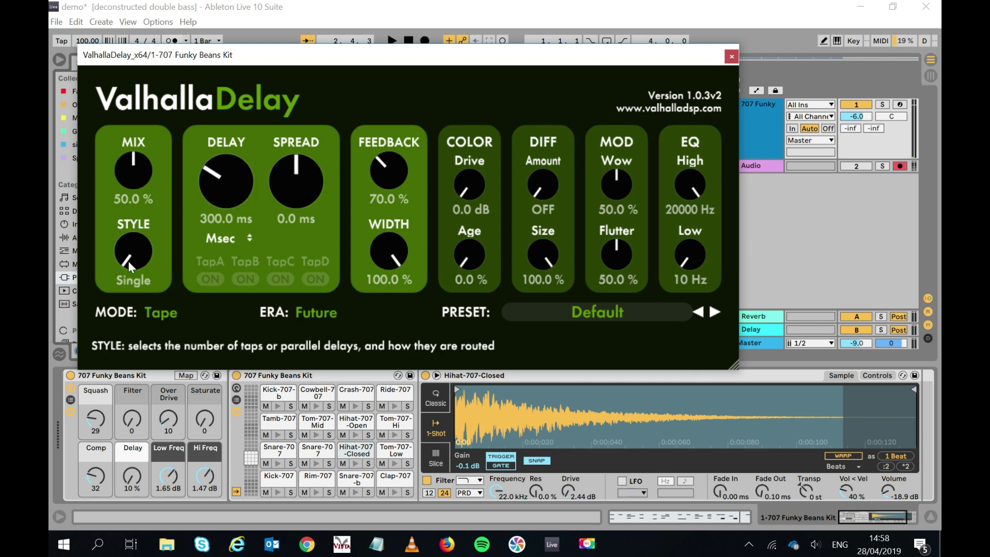
left_click_drag(135, 259, 130, 243)
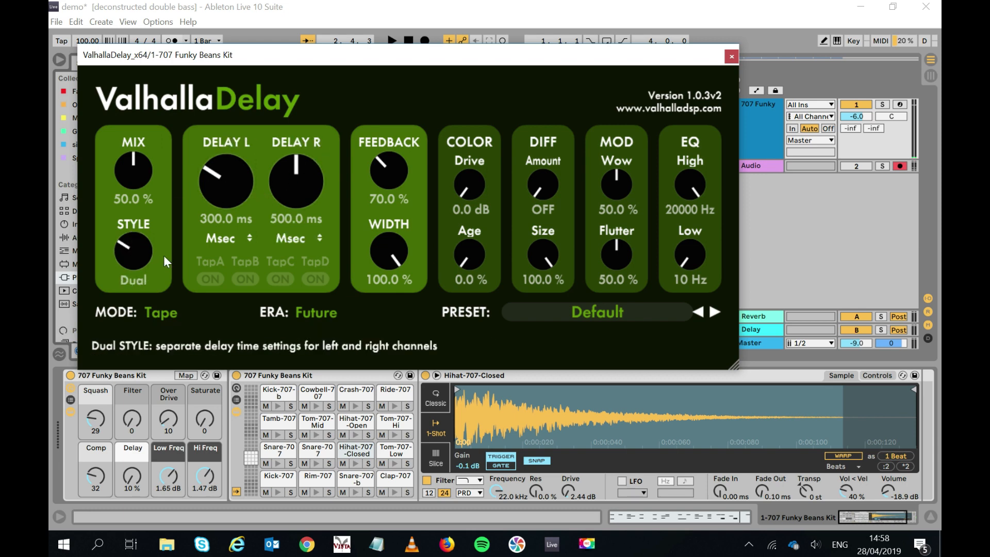
left_click_drag(143, 248, 138, 318)
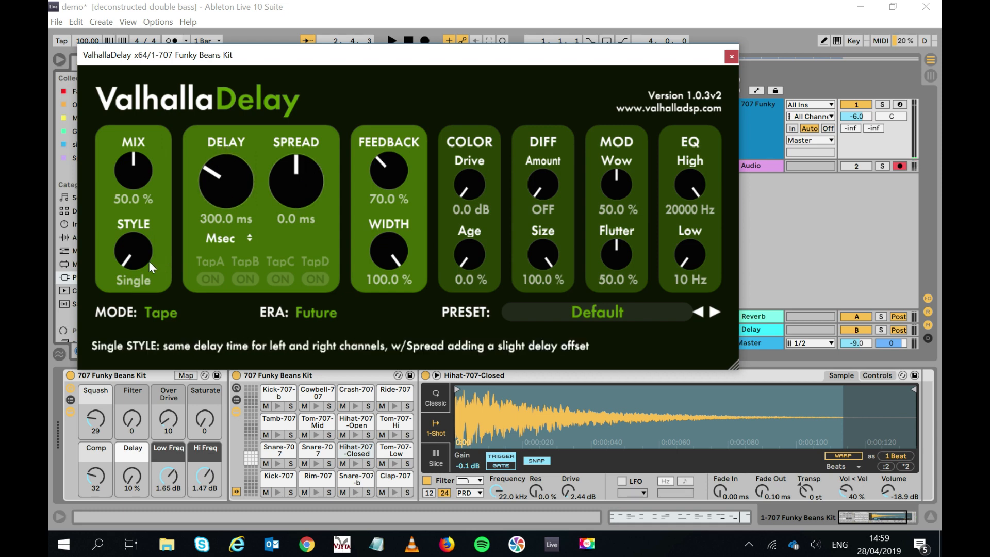
During playback, sweep the delay time through 2200, 88, 260 and 538.5 ms, and settle on 320 ms.
key("space")
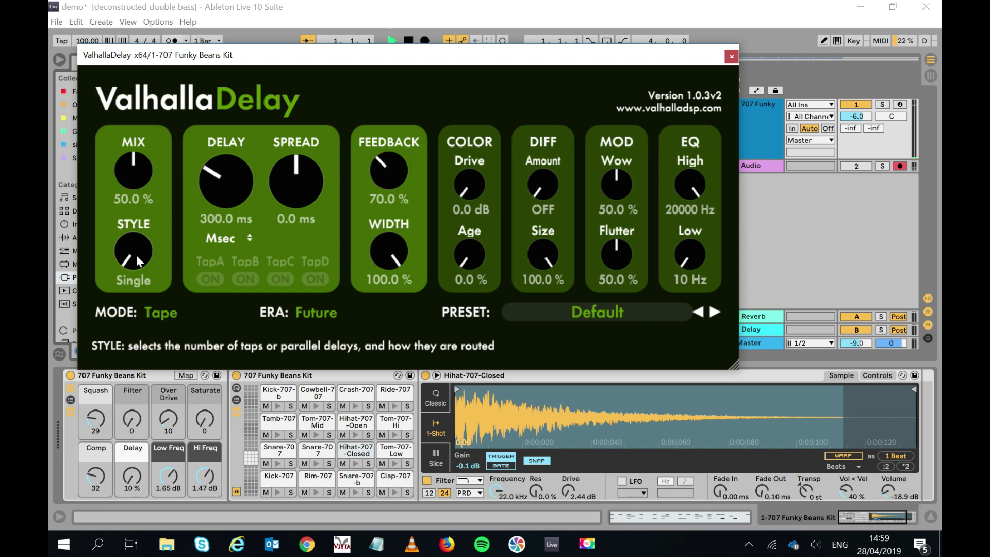
left_click_drag(220, 190, 221, 94)
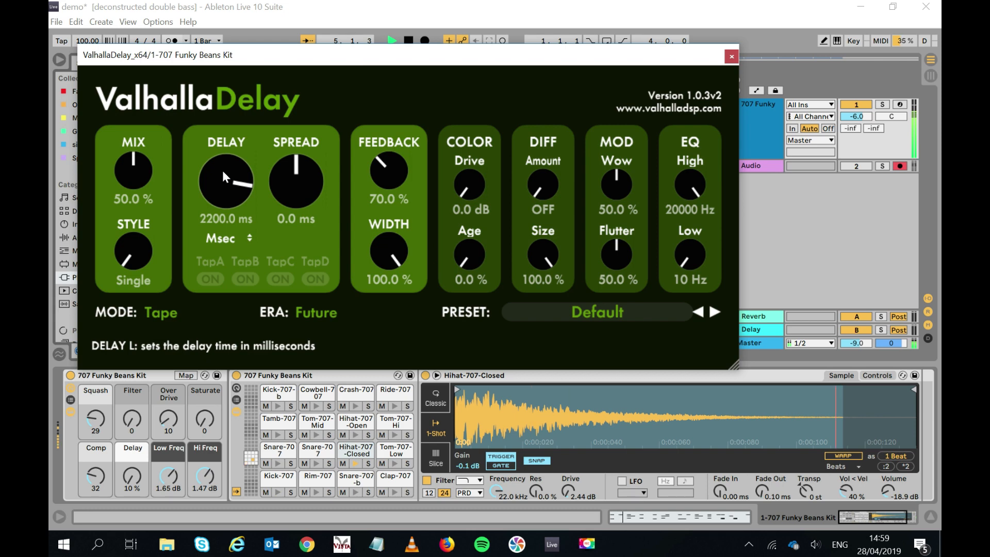
left_click_drag(221, 171, 202, 296)
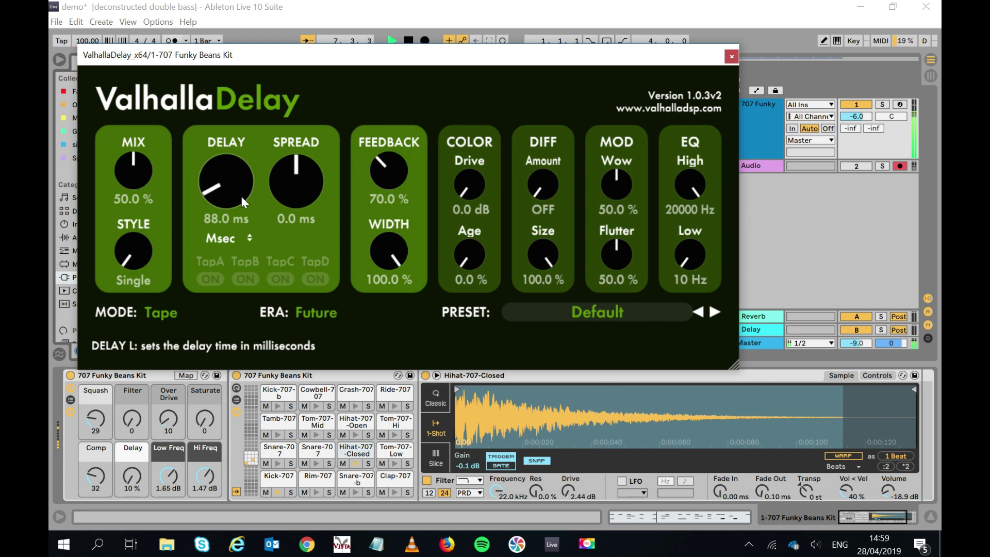
left_click_drag(230, 188, 216, 156)
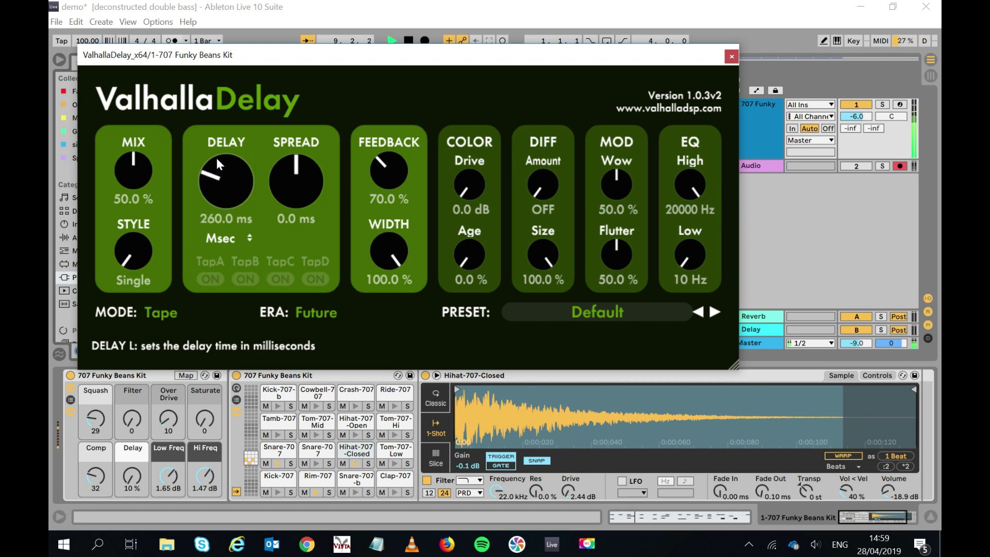
mouse_move(132, 163)
left_mouse_down()
mouse_move(116, 236)
mouse_move(122, 165)
left_mouse_up()
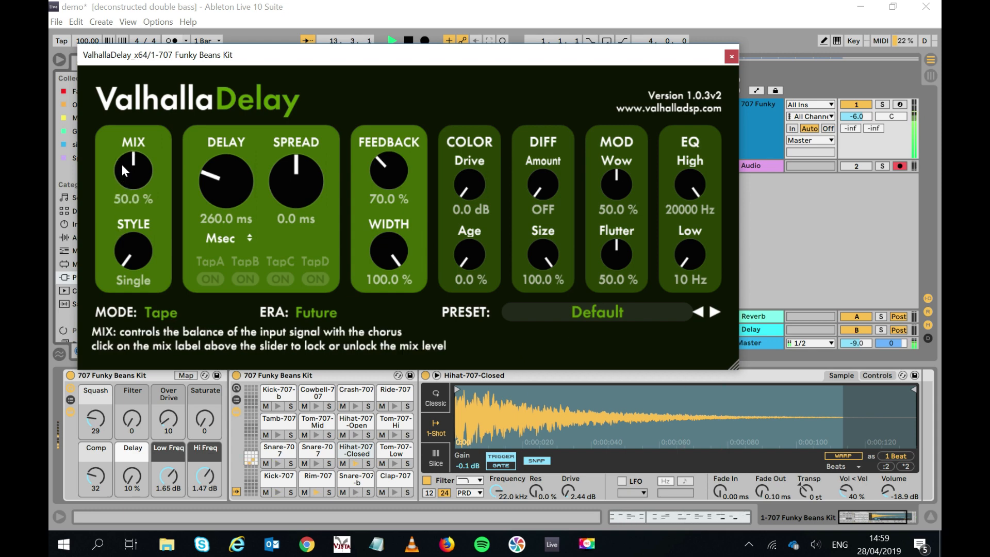
left_click_drag(215, 184, 221, 141)
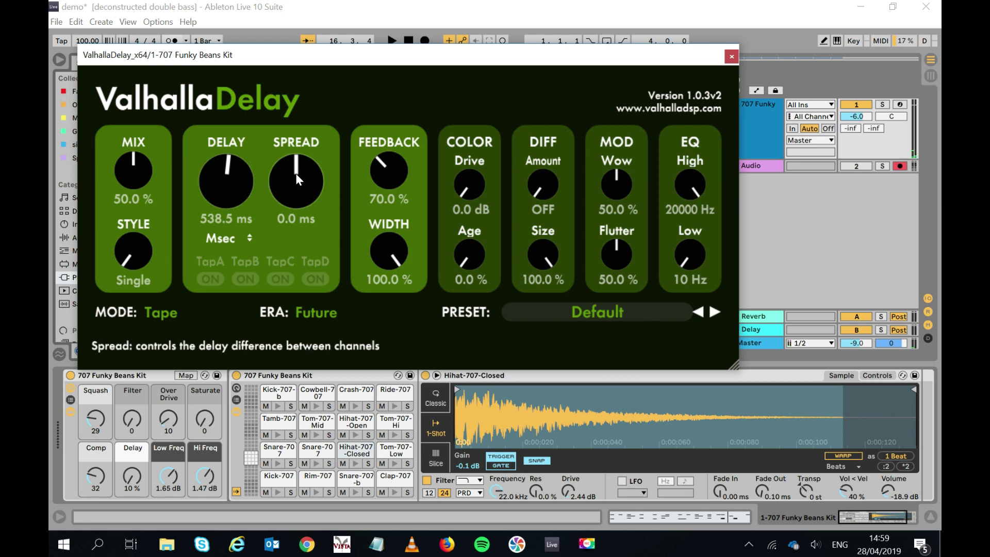
key("space")
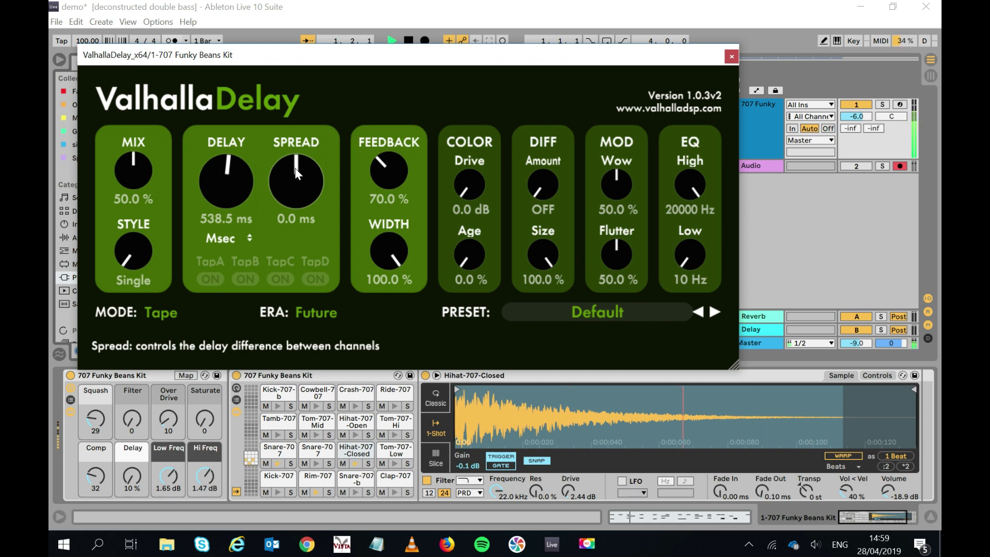
left_click_drag(230, 181, 226, 212)
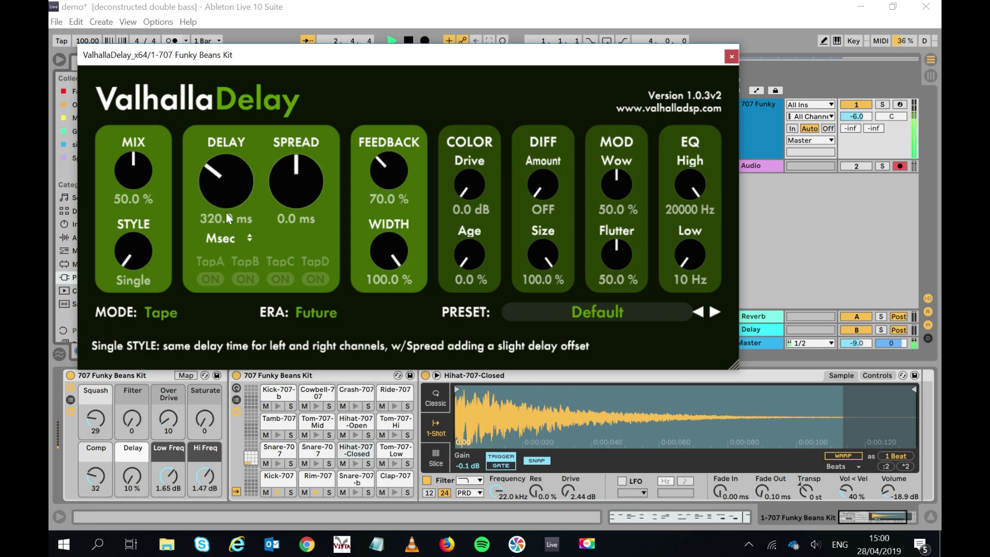
Audition a delay spread of 12.8 ms between the channels, return it to 0 ms, and stop playback.
left_click_drag(295, 189, 291, 134)
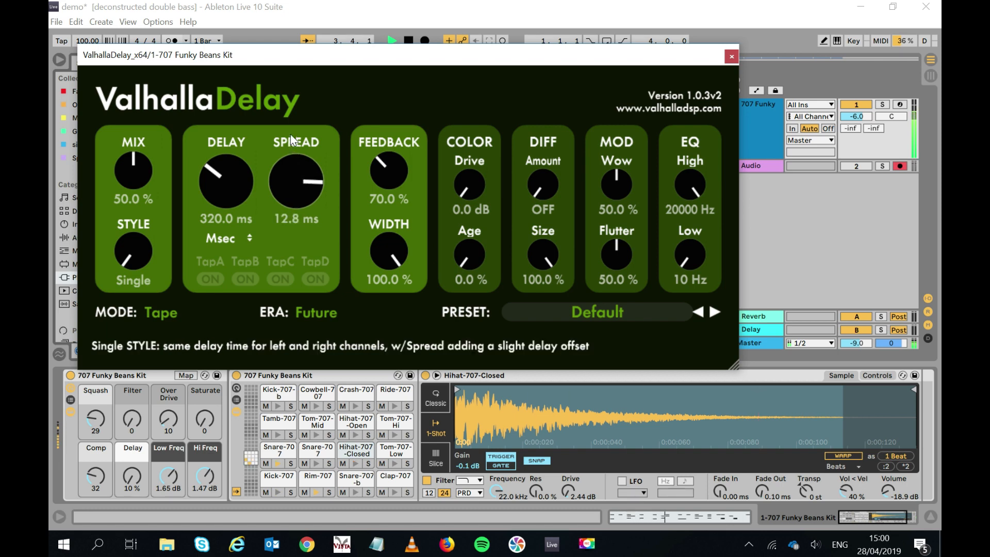
left_click_drag(290, 134, 290, 135)
left_click_drag(291, 135, 278, 190)
key("space")
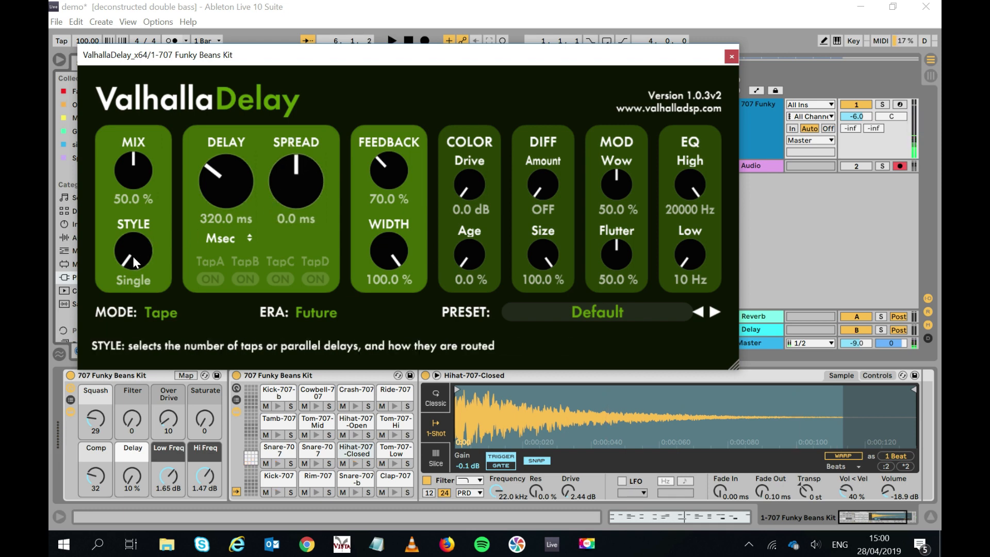
Switch the delay style to Dual and set the left delay time to 120 ms.
left_click_drag(131, 253, 131, 217)
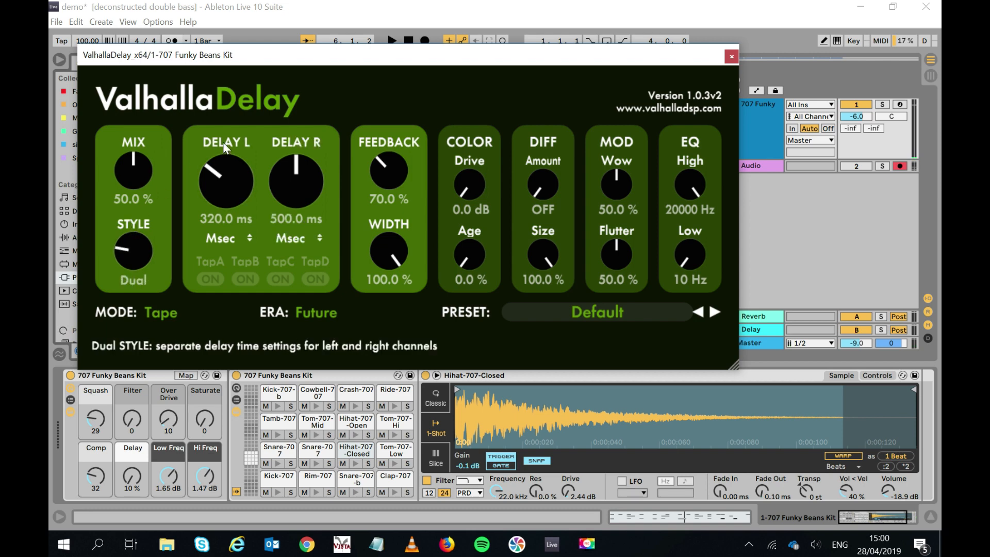
left_click(226, 219)
key("Delete")
type("12")
key("BackSpace")
key("BackSpace")
key("BackSpace")
key("BackSpace")
key("BackSpace")
key("BackSpace")
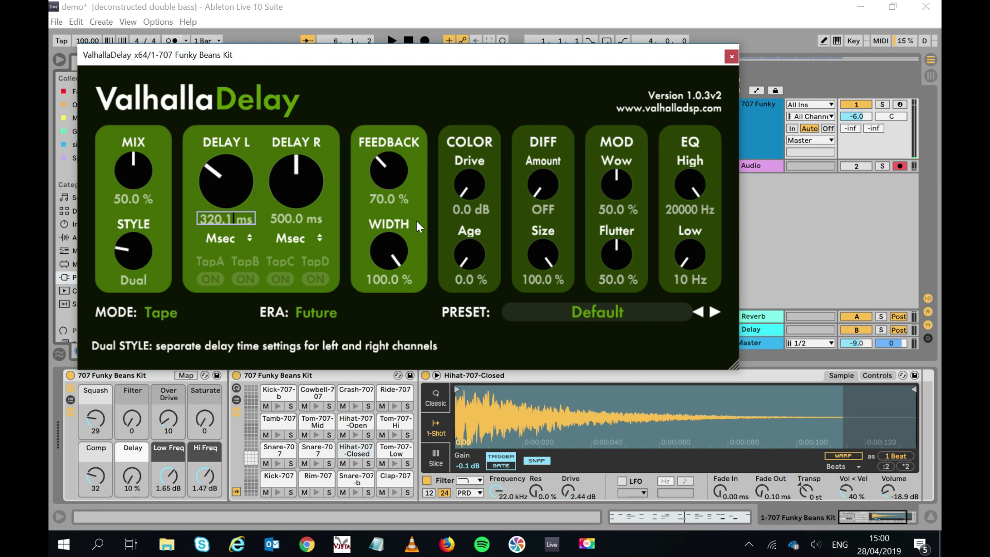
type("120")
key("Return")
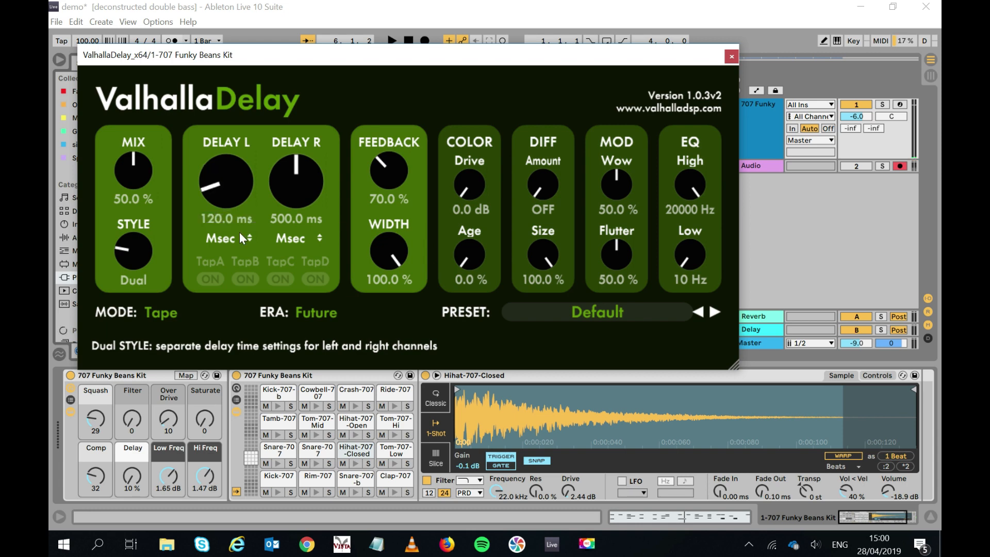
Sync the left delay to the tempo as Note and set it to 1/16.
left_click(222, 236)
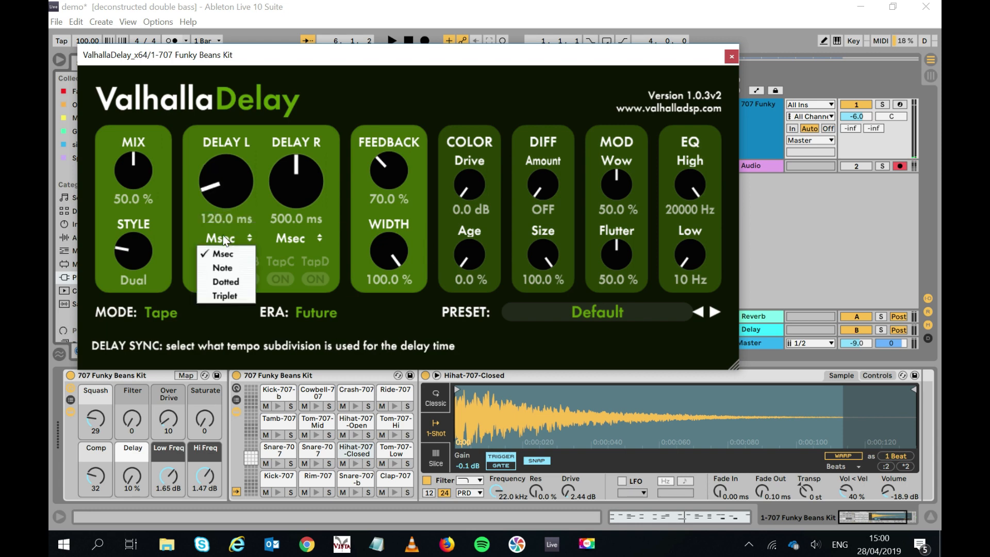
left_click(220, 267)
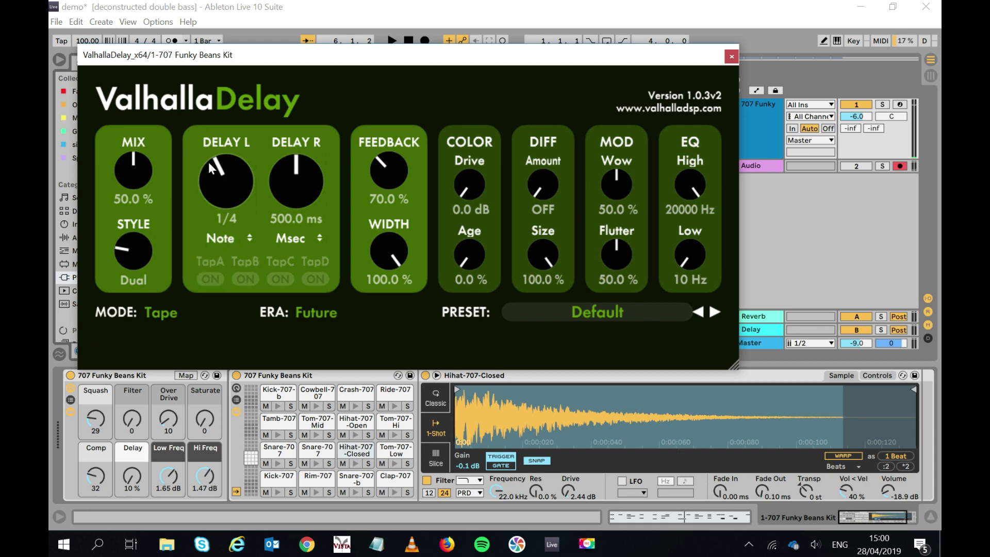
left_click_drag(211, 166, 207, 187)
Try the Dotted sync option on the left delay and set its sync to Triplet.
left_click(220, 240)
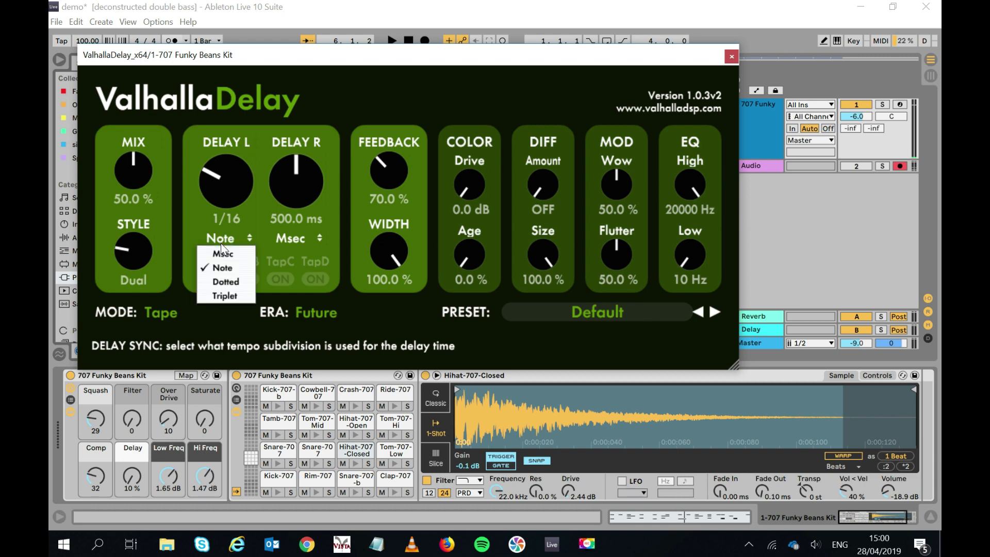
left_click(225, 281)
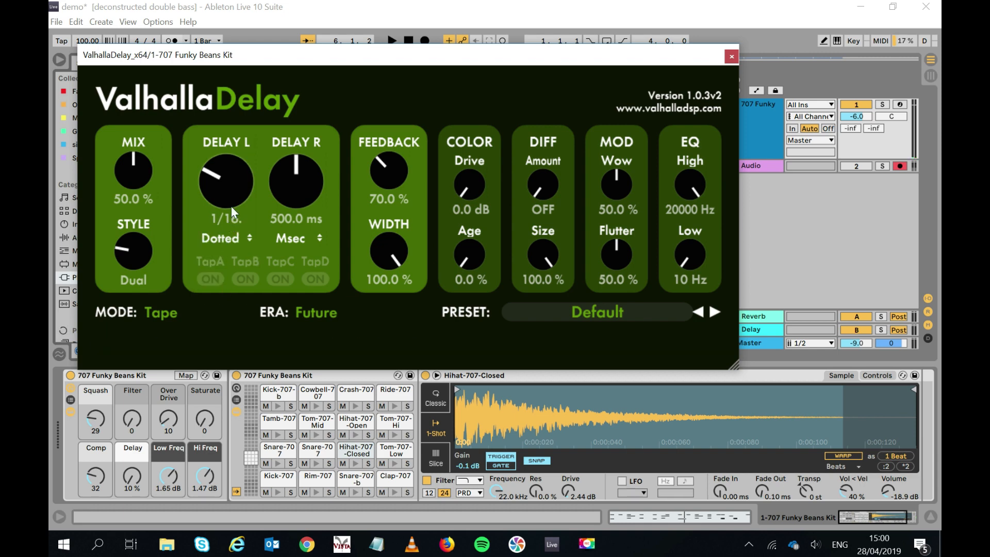
left_click(226, 236)
left_click(229, 297)
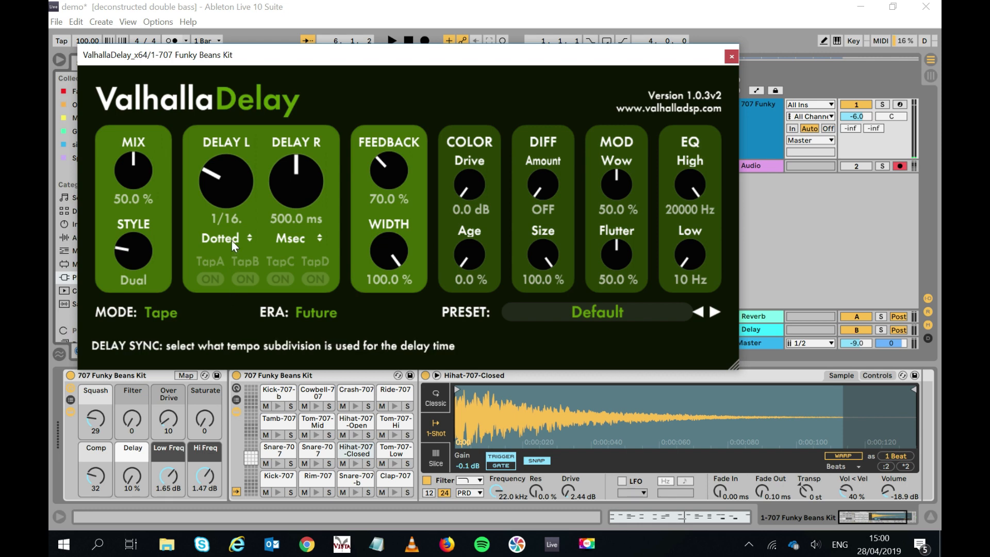
double_click(231, 219)
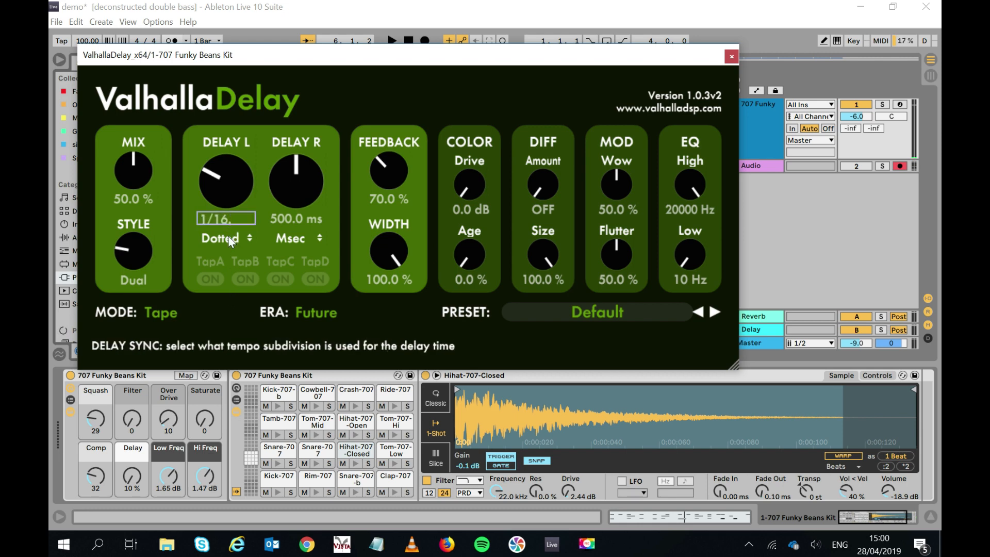
left_click(228, 236)
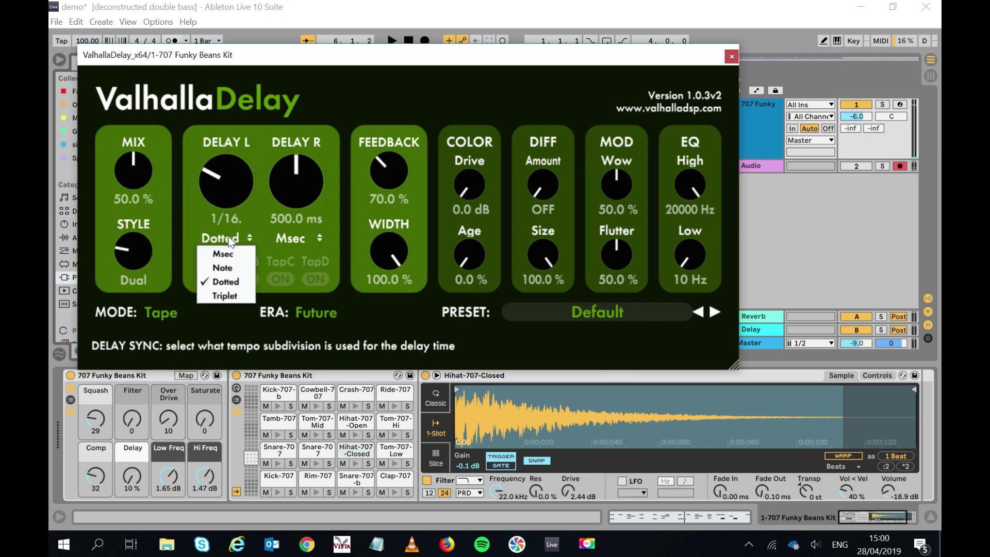
left_click(229, 298)
Set the right delay's sync to Triplet and lower the mix to 3.6% during playback.
left_click(304, 235)
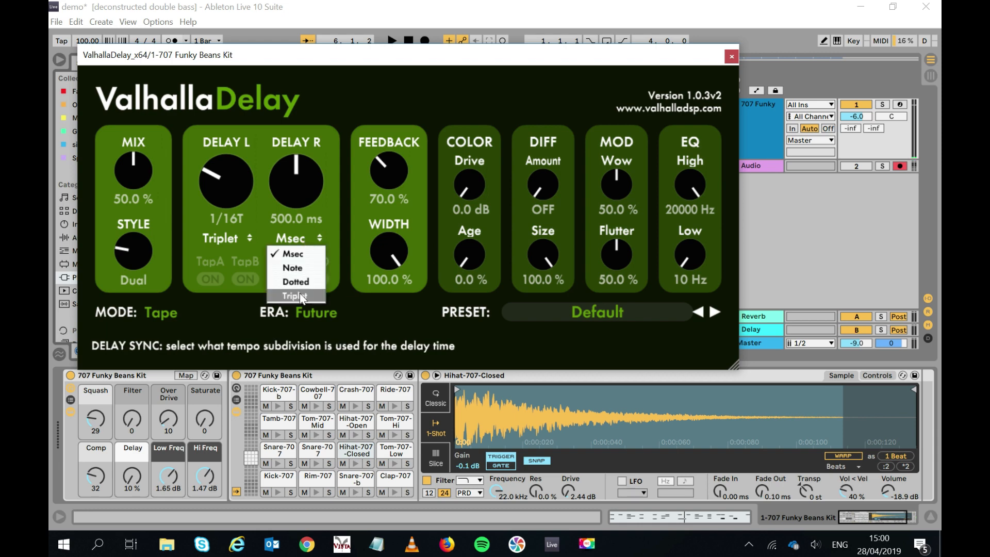
left_click(301, 298)
key("space")
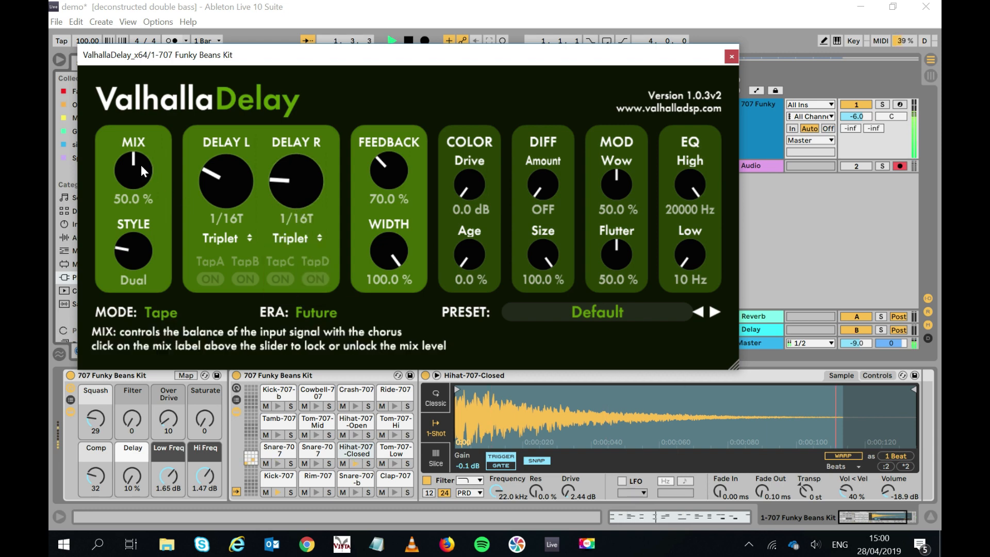
left_click_drag(137, 163, 127, 247)
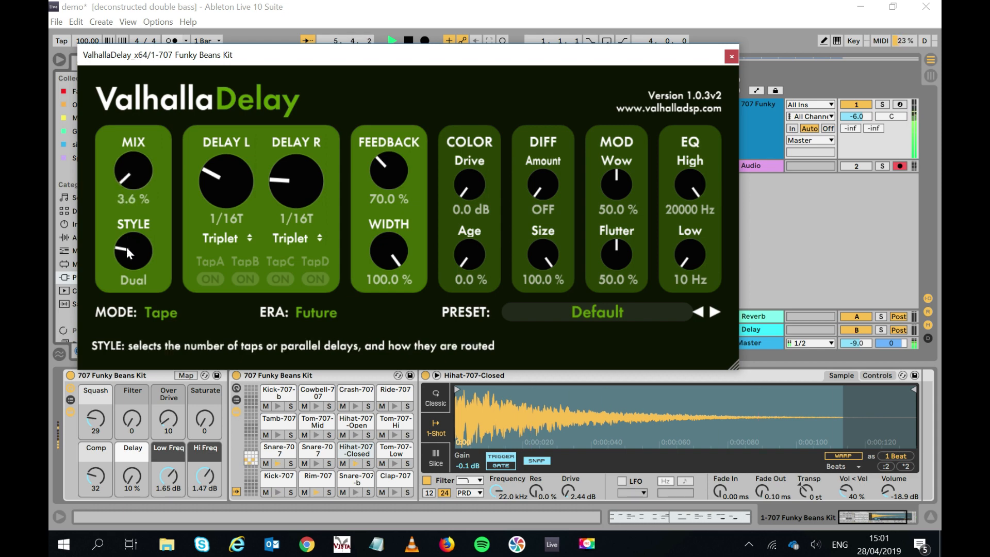
Switch the delay style to Ratio and set the delay time to 1/1T while the loop plays.
left_click_drag(133, 253, 131, 219)
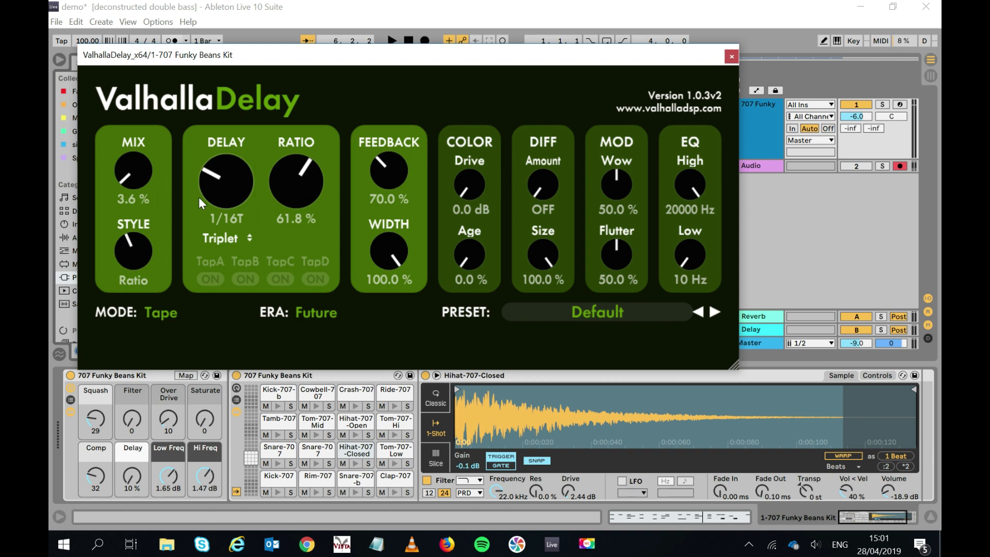
key("space")
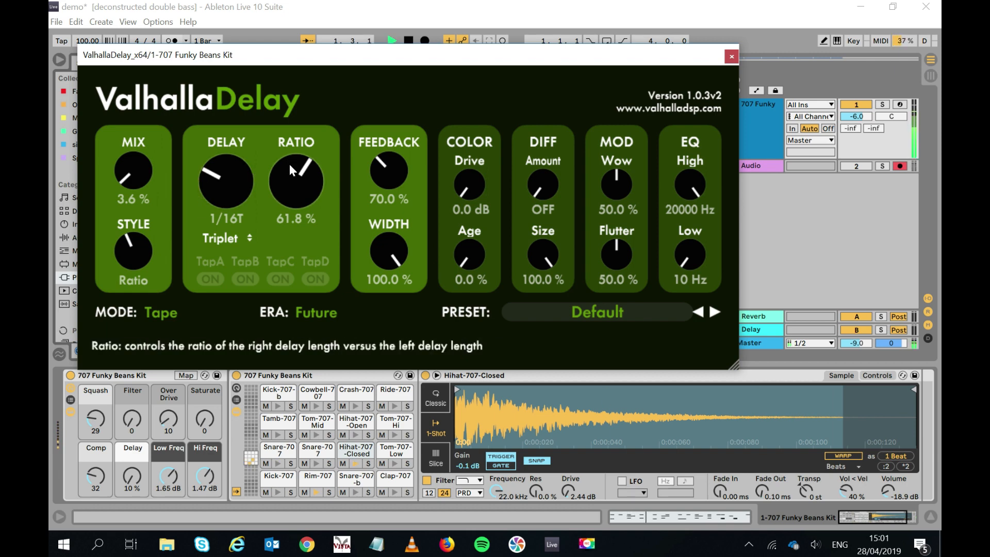
left_click_drag(227, 181, 222, 124)
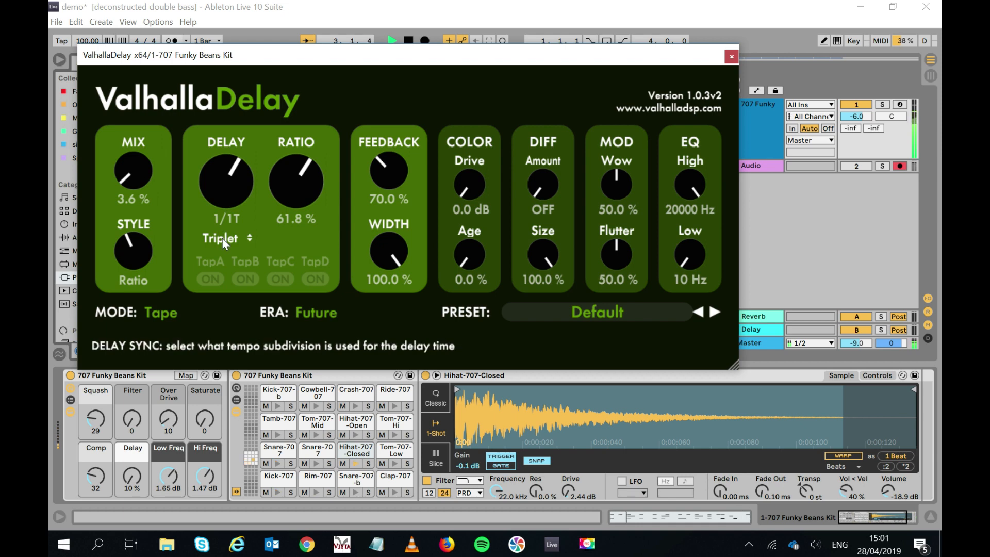
Switch the delay style to PingPong with the mix at 12% and set the right delay's sync to Note.
mouse_move(136, 176)
left_mouse_down()
mouse_move(128, 152)
mouse_move(133, 181)
left_mouse_up()
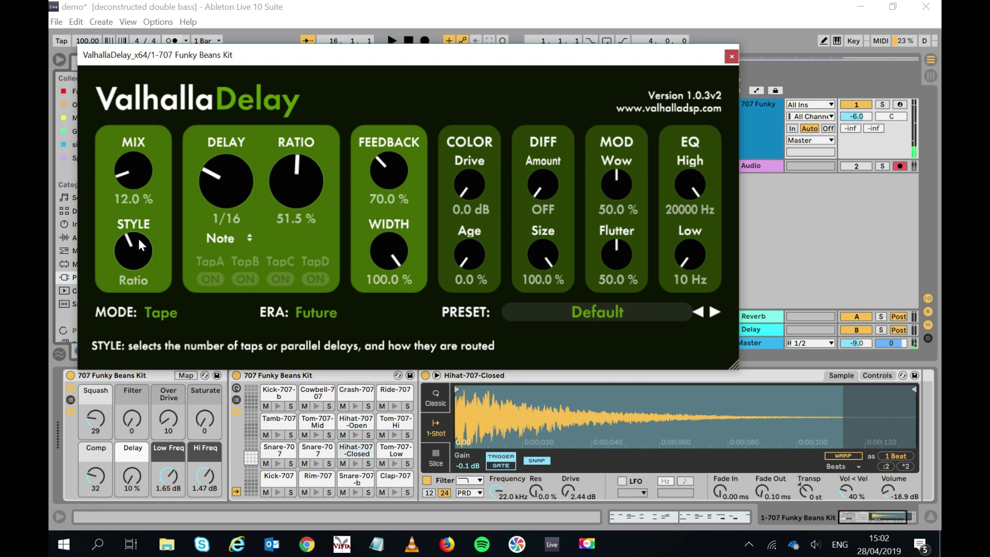
left_click_drag(139, 238, 140, 200)
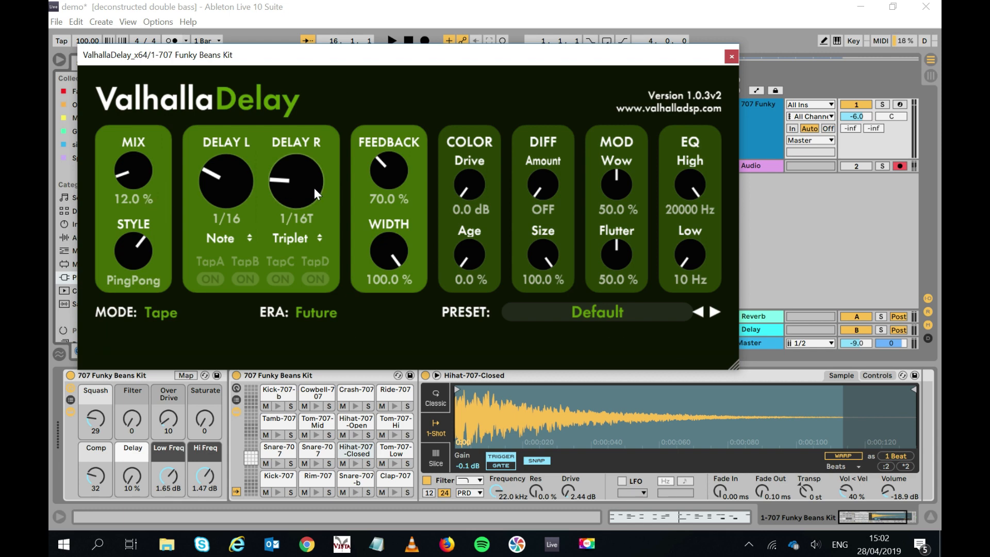
left_click(301, 234)
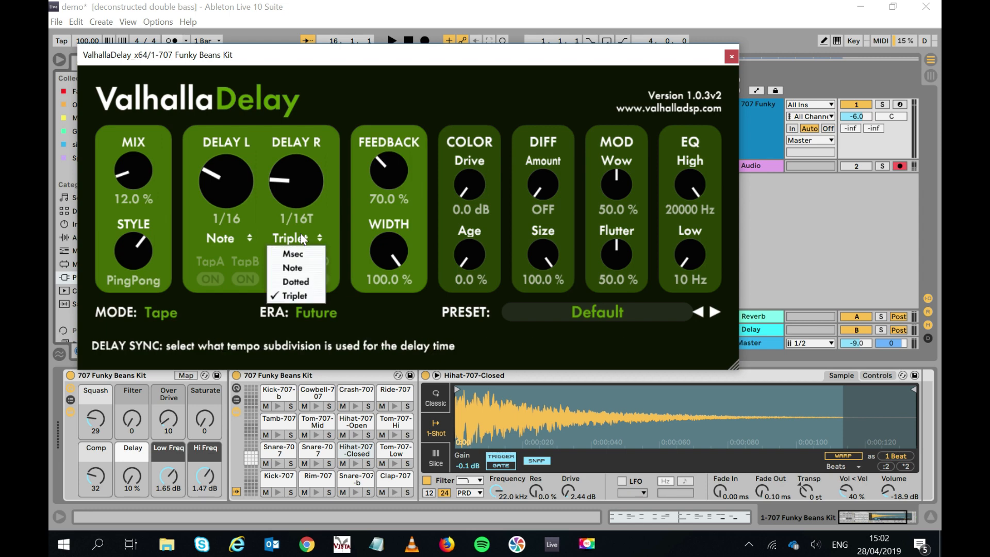
left_click(300, 266)
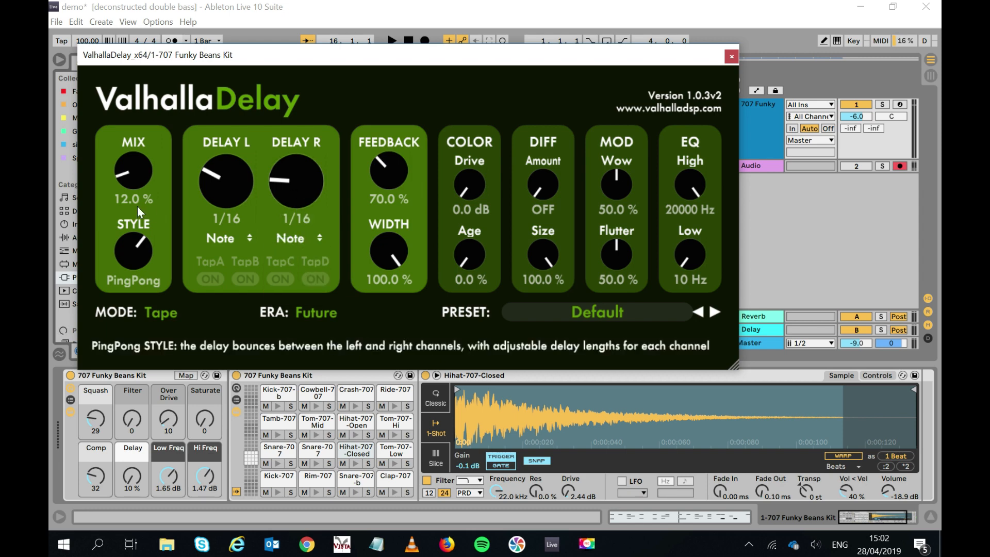
Play the loop through the PingPong delay, raise the mix to 18.4% and stop playback.
key("space")
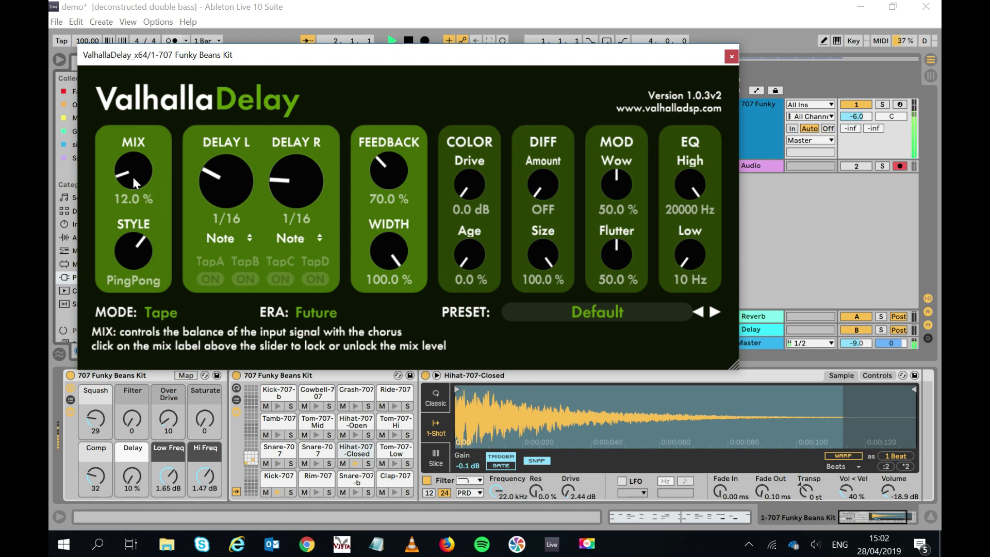
mouse_move(127, 166)
left_mouse_down()
mouse_move(123, 133)
mouse_move(117, 166)
left_mouse_up()
key("space")
Switch the delay style to Quad and set the tap spacing to -37.6% while the loop plays.
left_click_drag(131, 246, 127, 204)
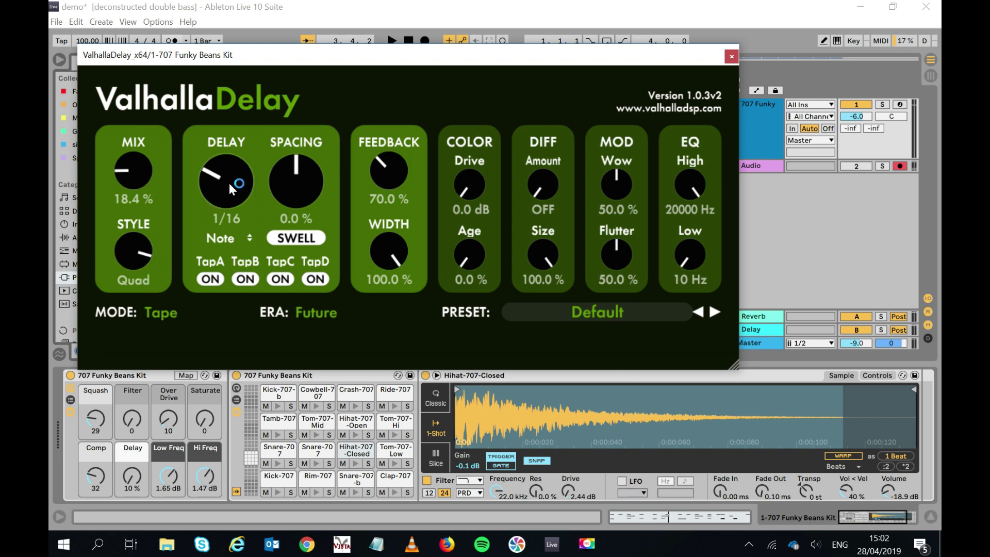
key("space")
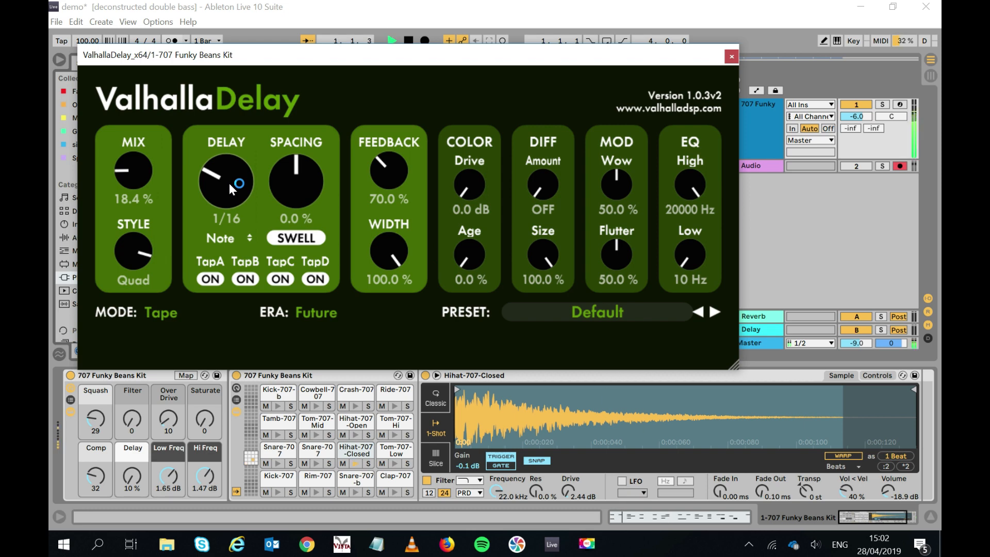
left_click_drag(291, 174, 278, 203)
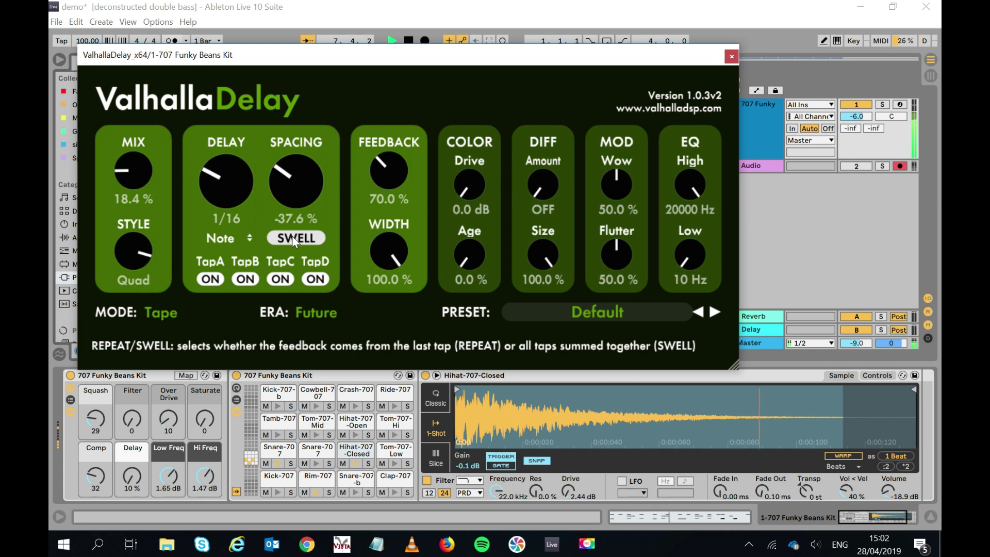
Set the Quad delay's feedback routing to Repeat and turn off TapA and TapC.
left_click(291, 238)
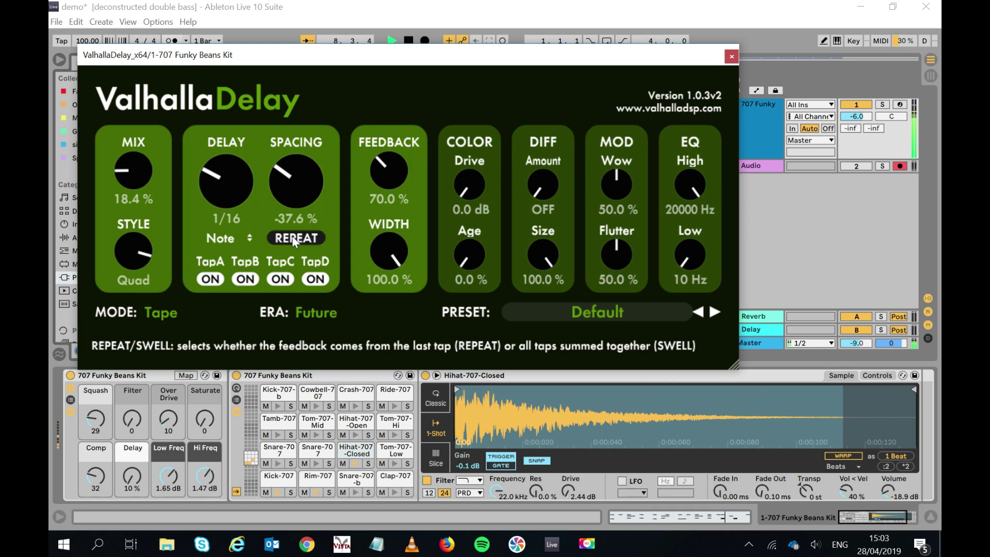
left_click(214, 281)
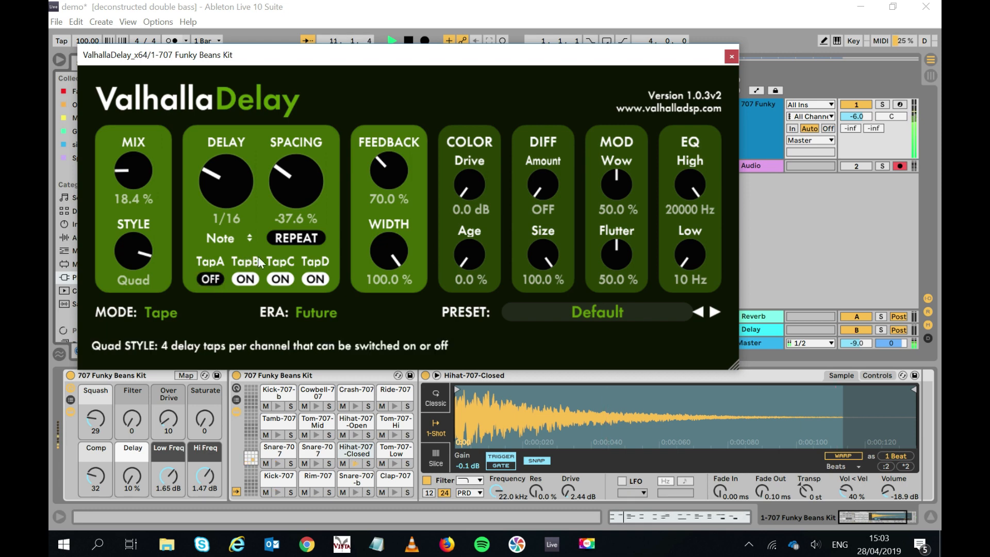
left_click(282, 279)
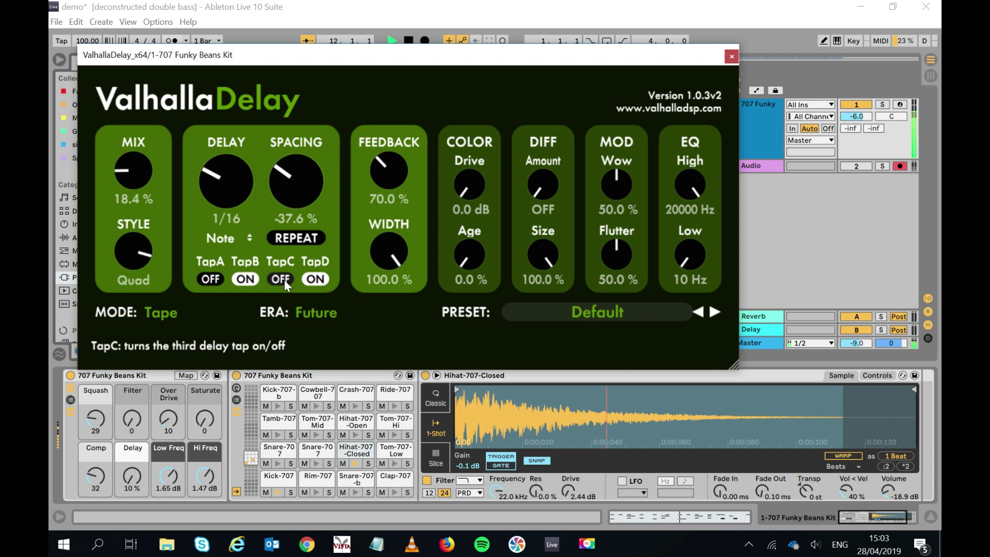
Set the Quad delay to a 46% mix, 29.6% spacing and a 1/2 delay time during playback.
left_click_drag(128, 172, 124, 126)
left_click_drag(280, 171, 274, 112)
left_click_drag(225, 185, 220, 150)
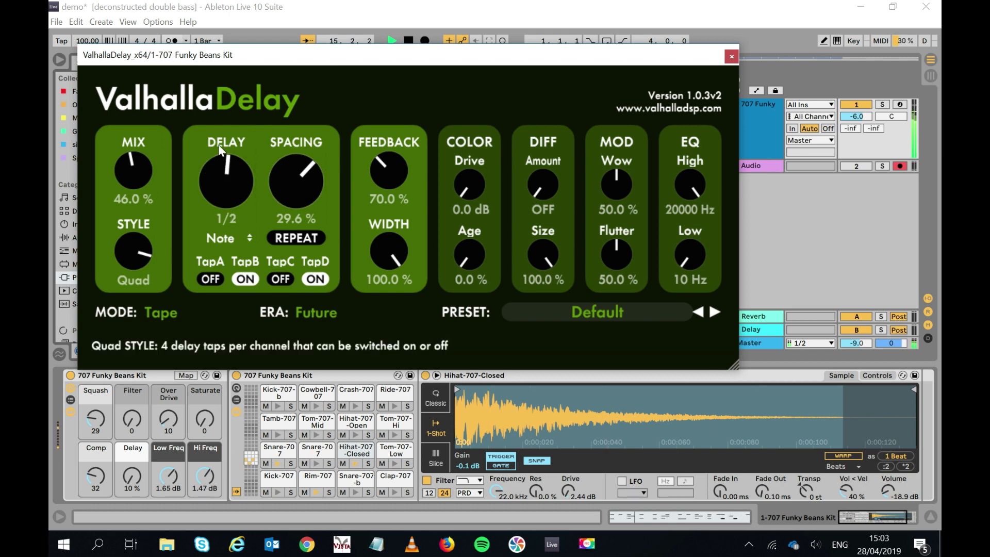
Lower the mix to 6.8% and return to the PingPong style with the left delay at 1/16.
left_click_drag(133, 168, 84, 441)
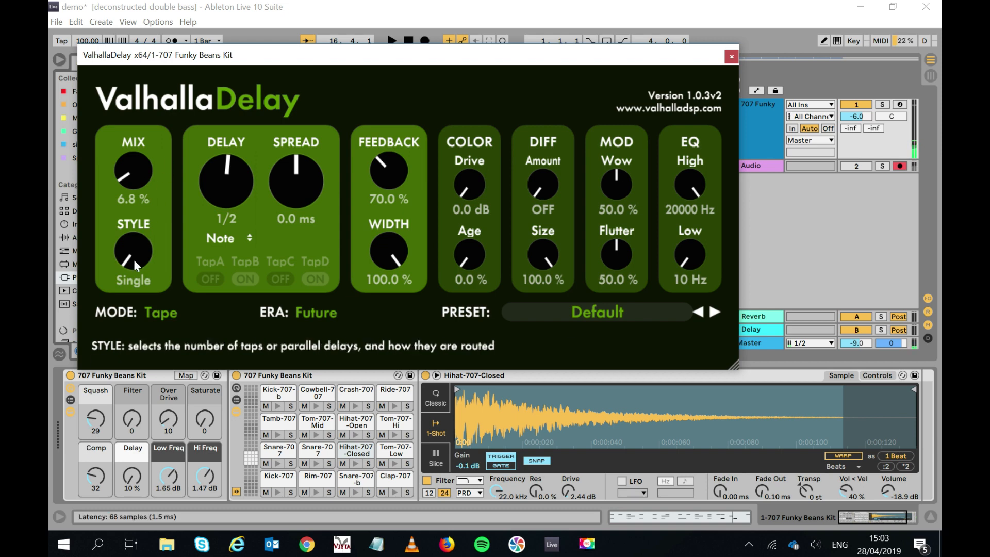
left_click_drag(133, 263, 119, 149)
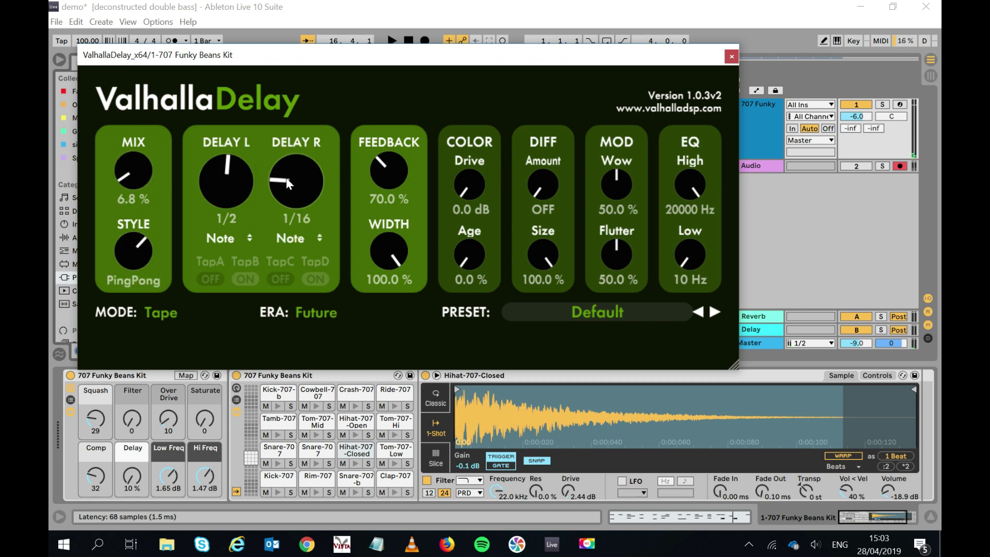
left_click_drag(234, 206, 213, 241)
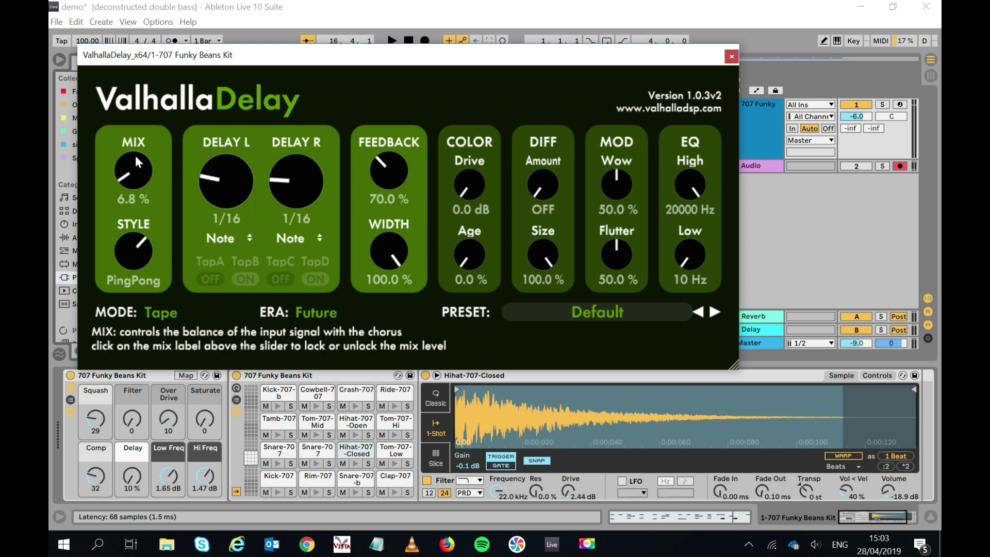
Try the HiFi delay mode and return the mode to Tape.
left_click(162, 319)
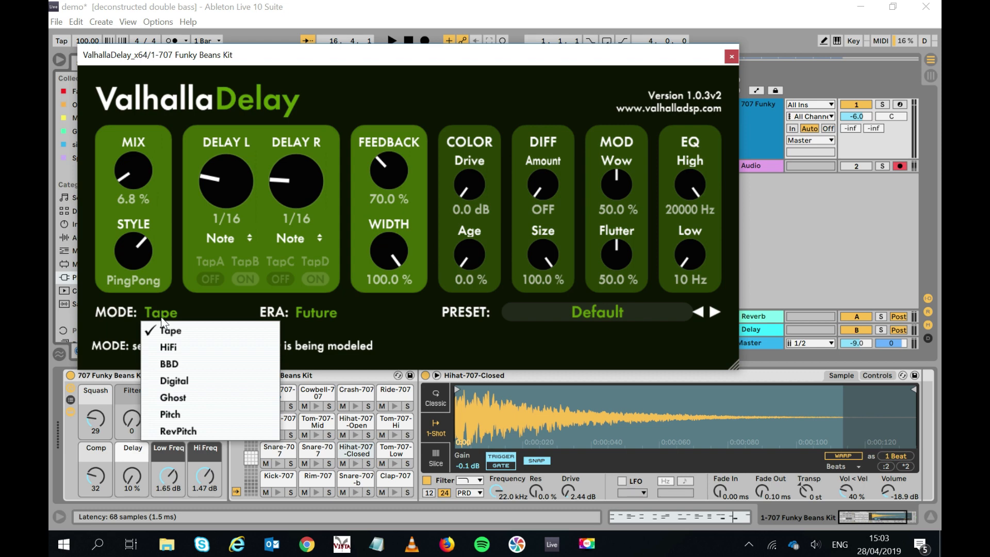
left_click(163, 348)
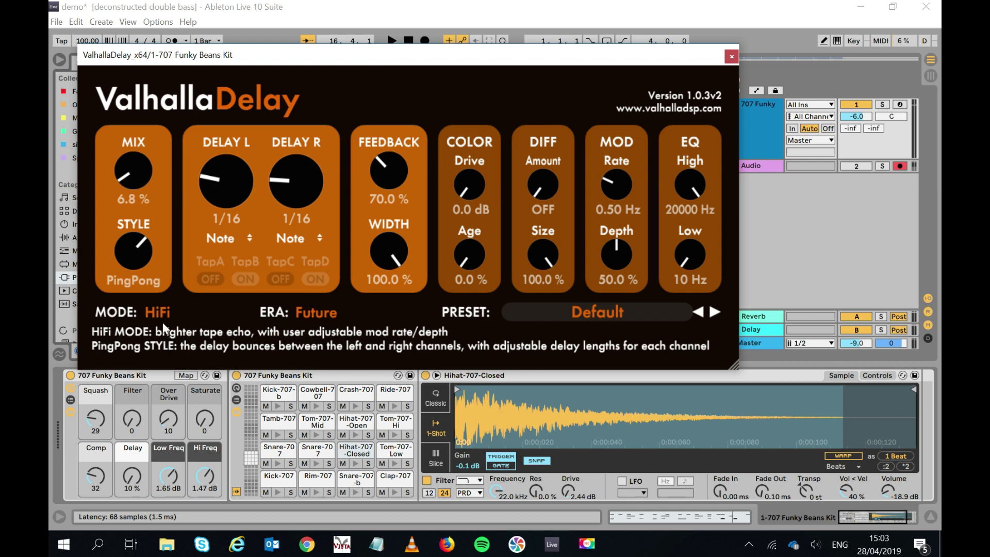
left_click(162, 311)
left_click(162, 328)
left_click(163, 327)
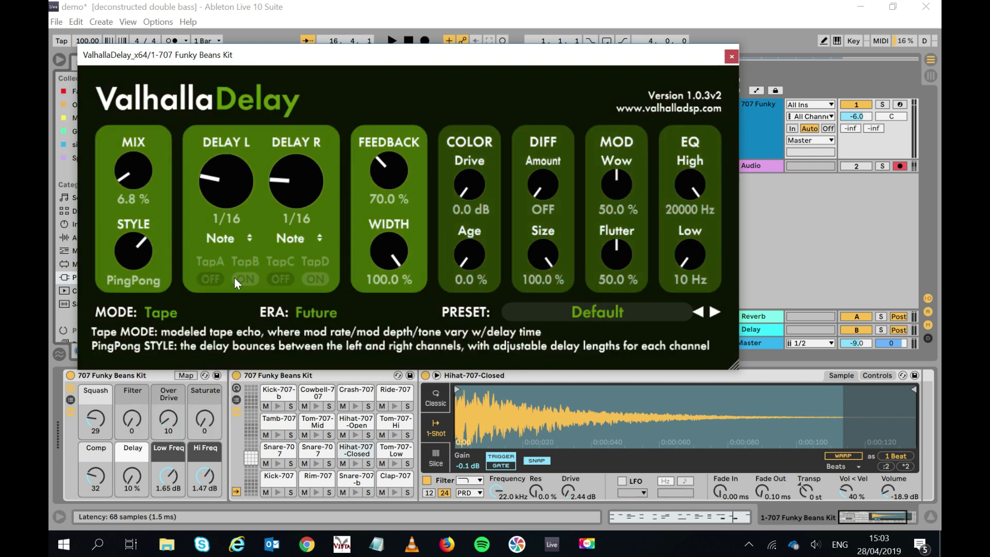
Play the loop with the Tape mode and switch the delay mode to HiFi during playback.
key("space")
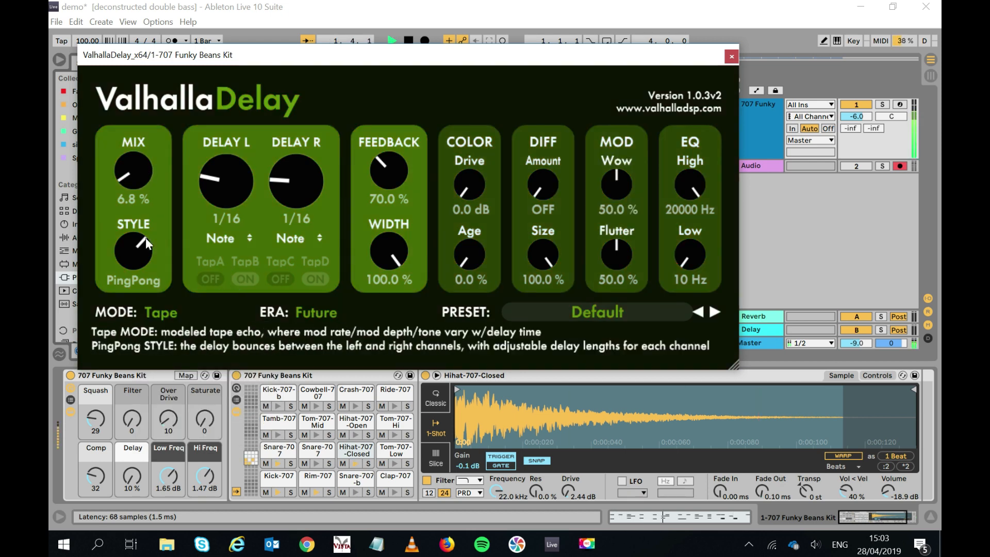
left_click(163, 313)
left_click(167, 348)
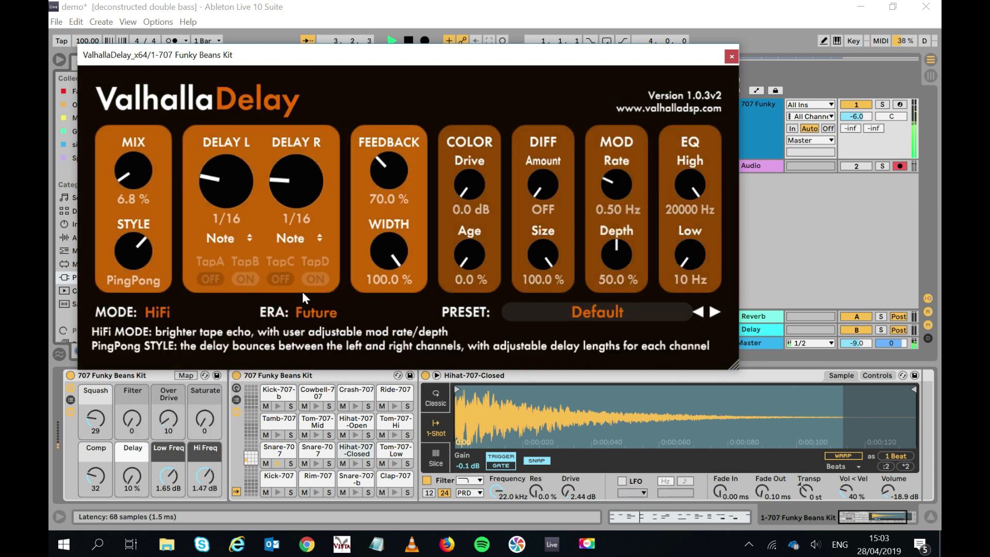
Audition the BBD mode with the mix raised to 10% and switch the delay mode to Digital.
left_click(160, 312)
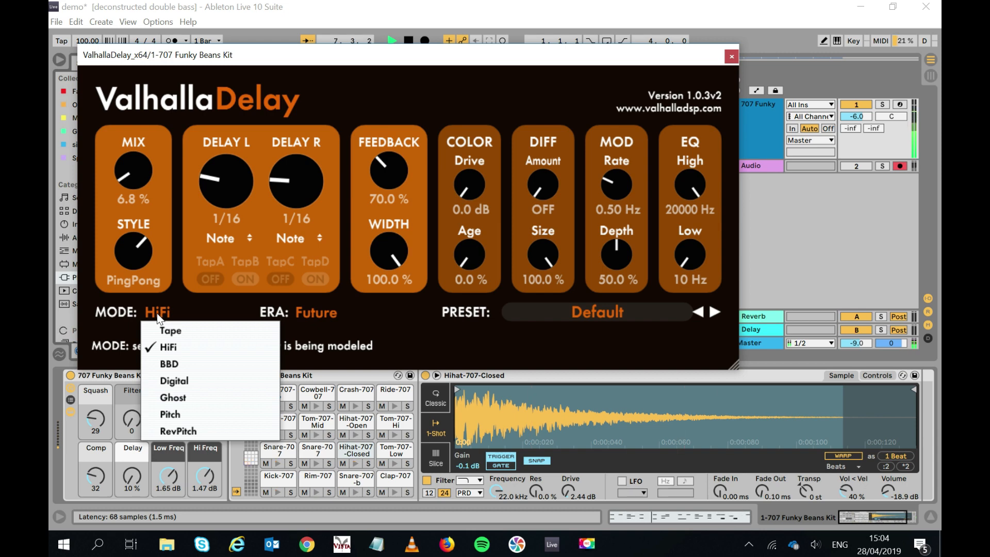
left_click(164, 365)
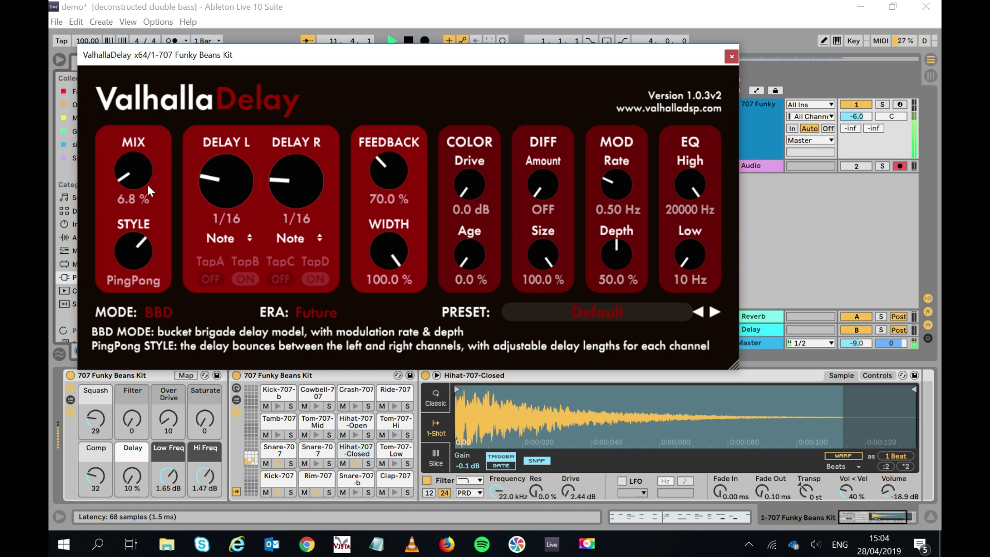
mouse_move(134, 172)
left_mouse_down()
mouse_move(127, 136)
mouse_move(119, 177)
mouse_move(119, 169)
left_mouse_up()
left_click(156, 307)
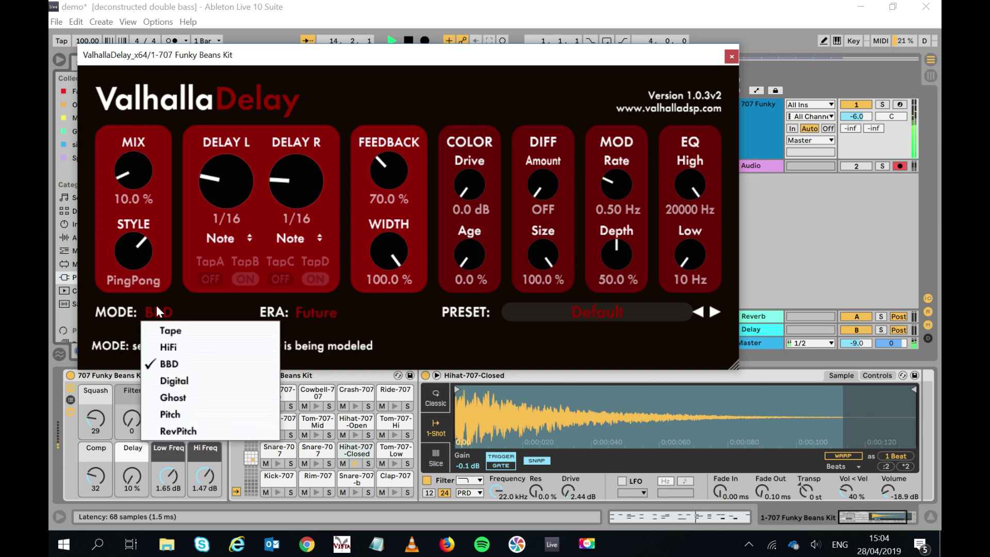
left_click(173, 381)
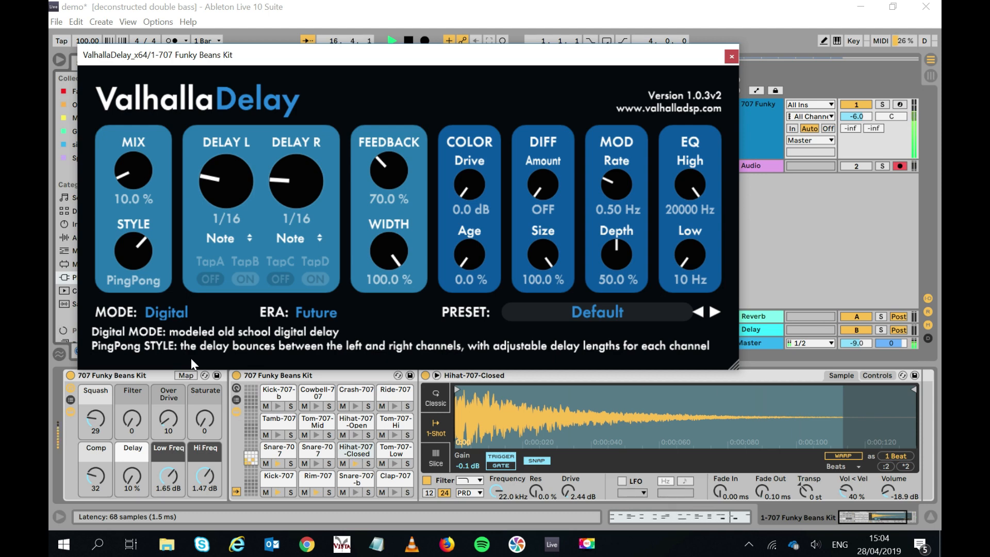
Switch the delay mode to Ghost and lower the mix to 8.8% while the loop plays.
left_click(164, 307)
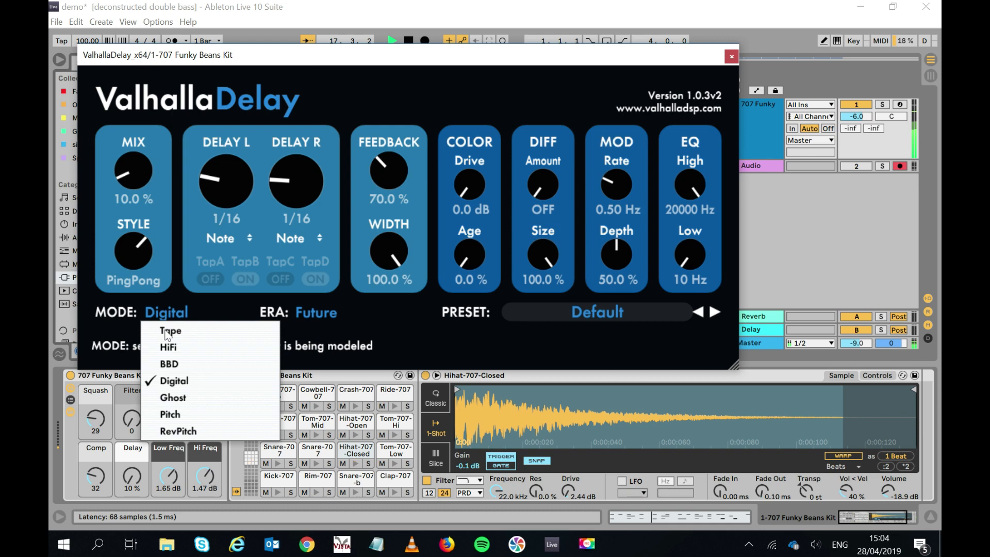
left_click(180, 402)
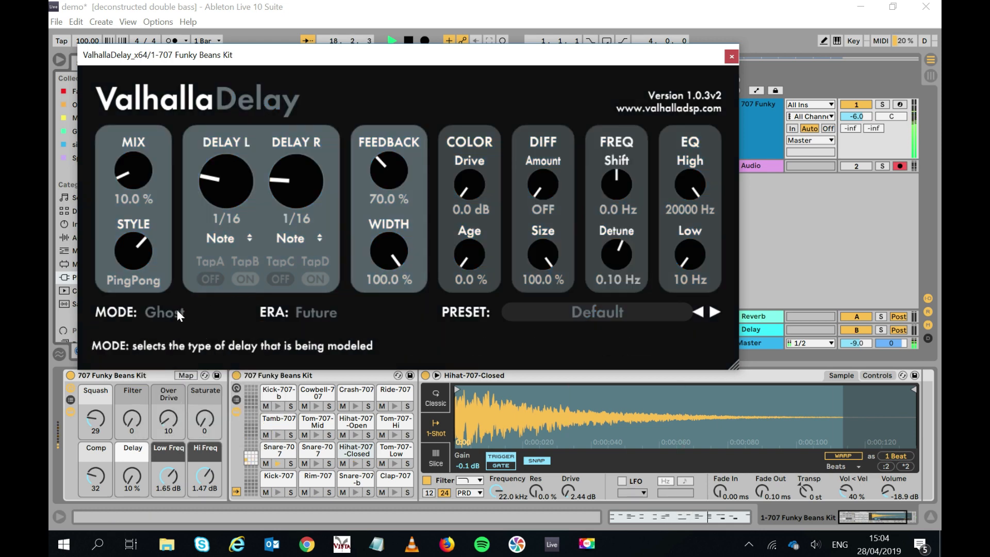
mouse_move(128, 190)
left_mouse_down()
mouse_move(120, 155)
mouse_move(114, 191)
left_mouse_up()
left_click(137, 247)
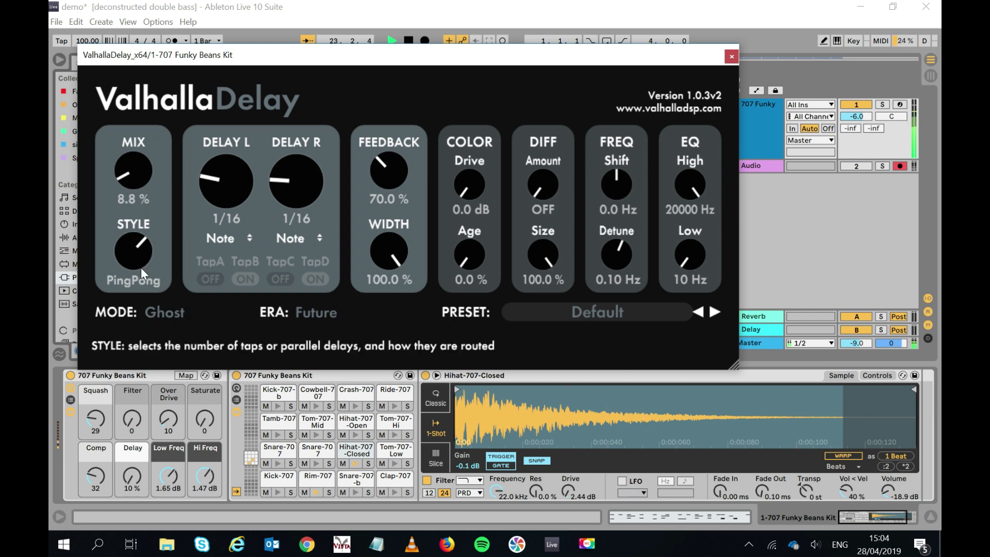
Switch the delay mode to Pitch and raise the mix to 15.6%.
left_click(165, 306)
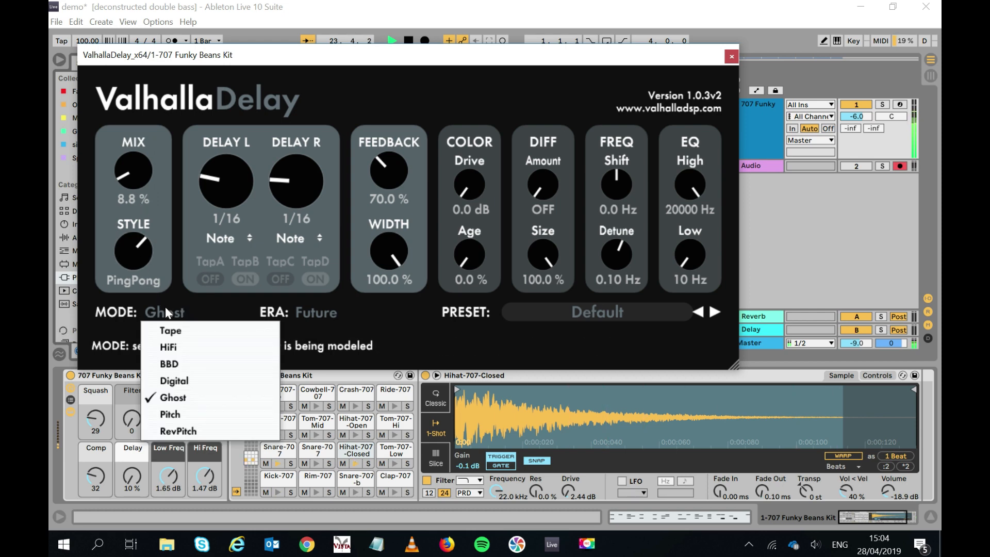
left_click(185, 419)
left_click_drag(137, 174, 121, 162)
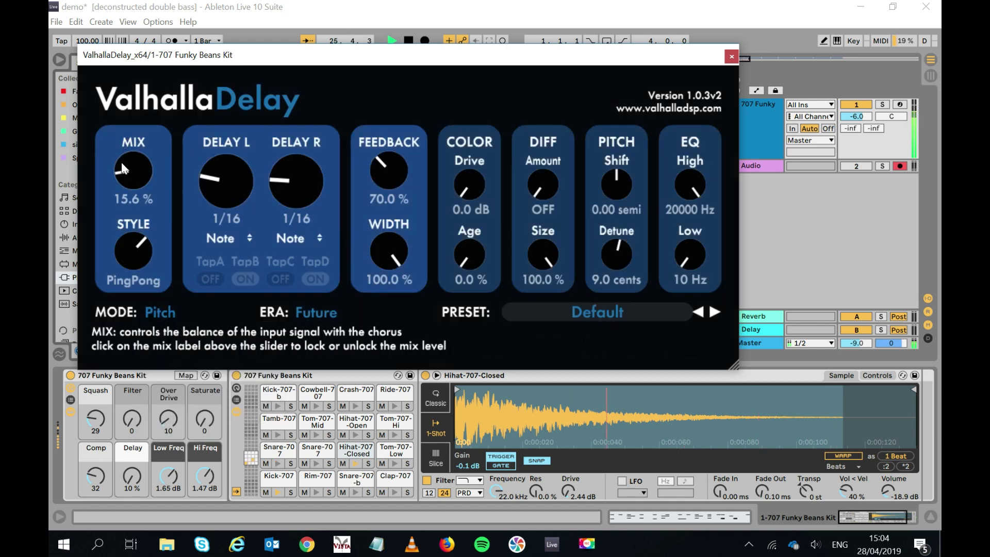
Switch the delay mode to RevPitch and set the mix to 13.2%.
left_click(168, 313)
left_click(171, 430)
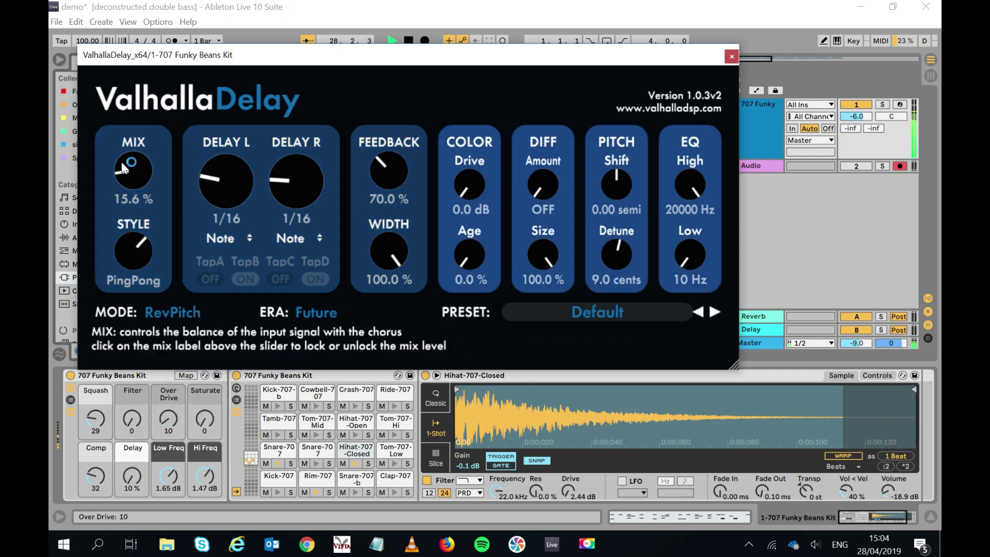
mouse_move(117, 163)
left_mouse_down()
mouse_move(120, 205)
mouse_move(115, 147)
left_mouse_up()
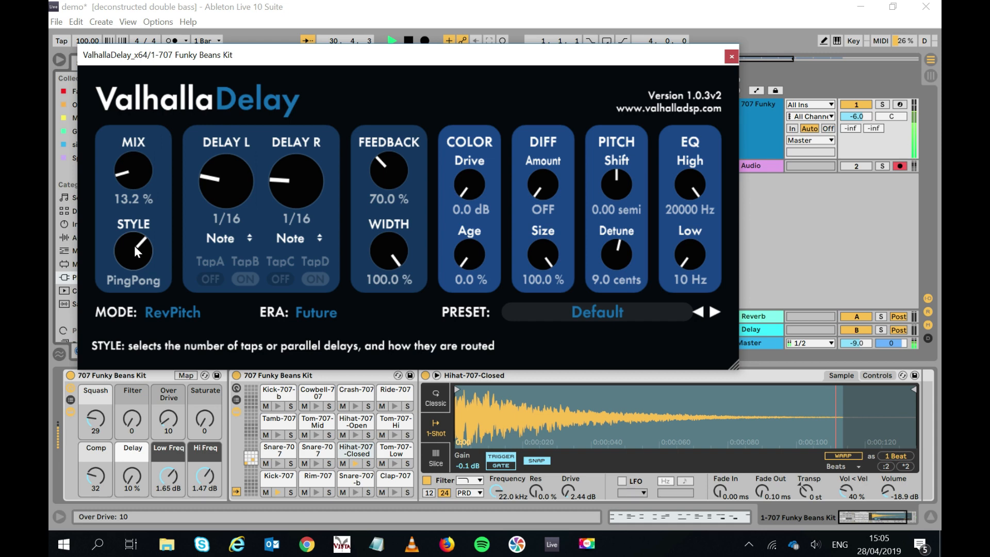
Switch the RevPitch delay to Quad style with TapA and TapC turned on, a 26.4% mix and a 1/32 delay time.
left_click_drag(134, 259, 142, 155)
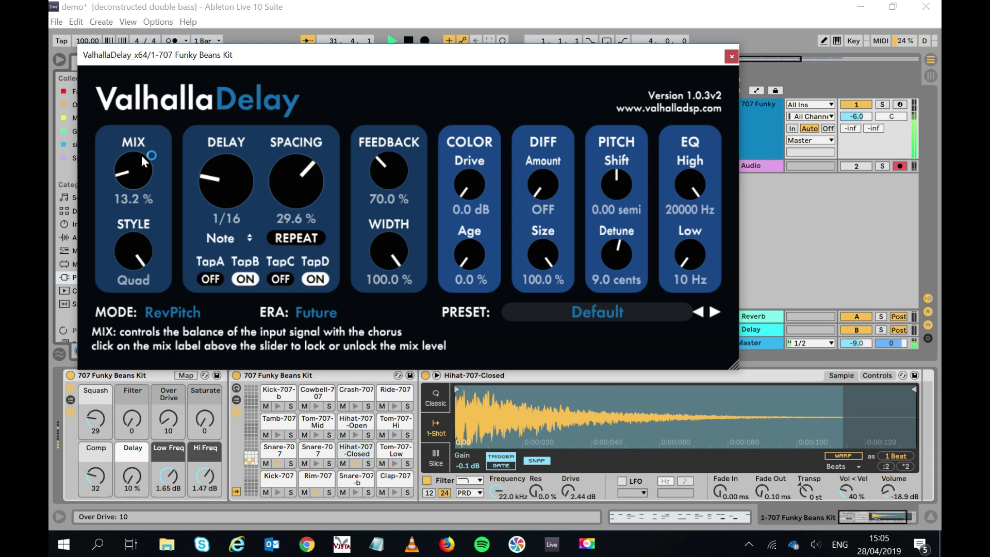
left_click_drag(135, 185, 128, 160)
left_click(211, 278)
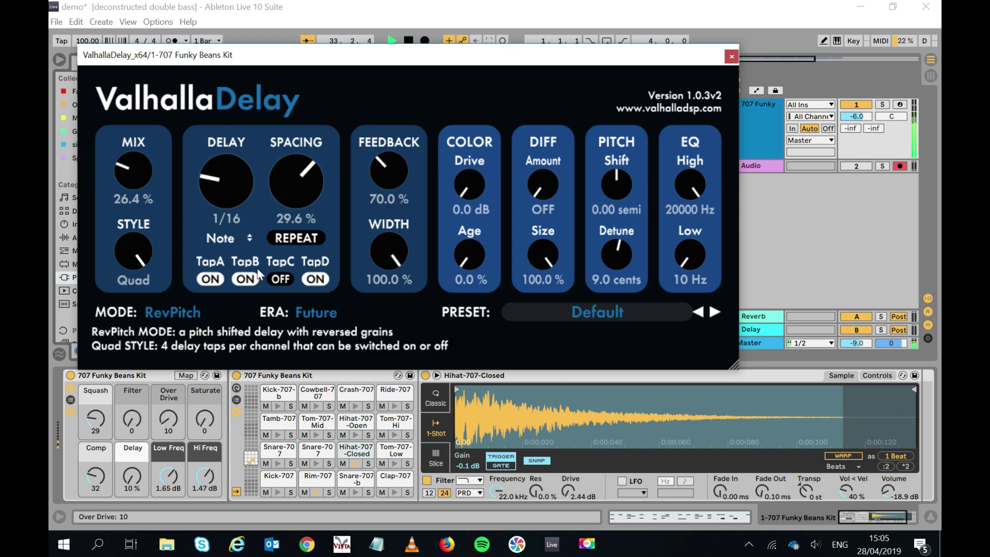
left_click(286, 279)
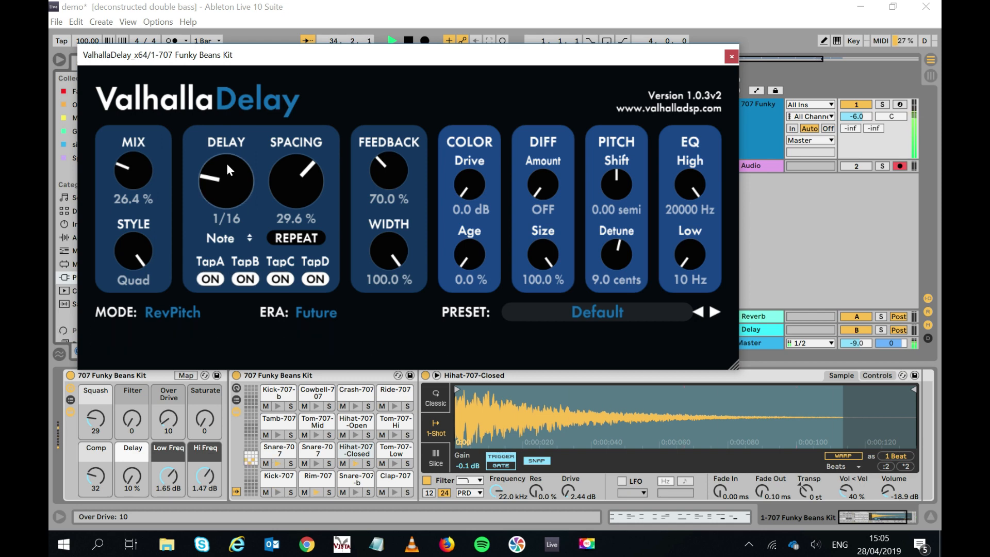
left_click_drag(220, 184, 203, 206)
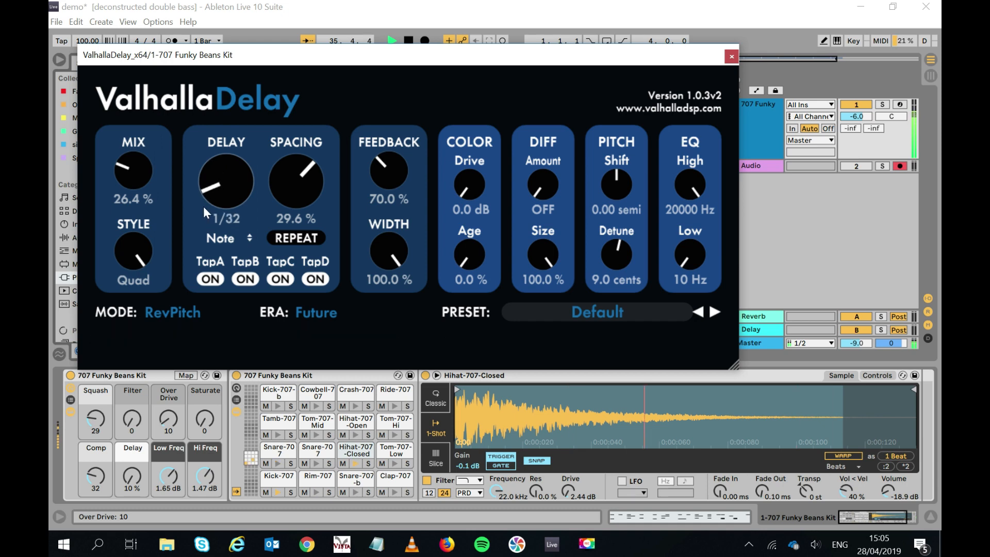
Set the Quad delay's spacing to -34.4%, stop playback, and lower the mix to 15.2% with its level locked.
left_click_drag(273, 223, 268, 250)
key("space")
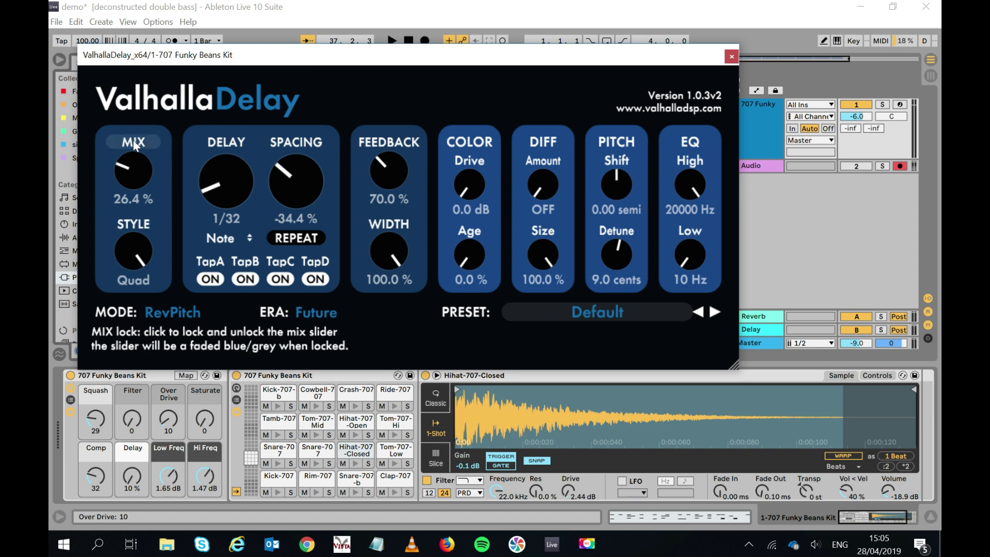
left_click(124, 201)
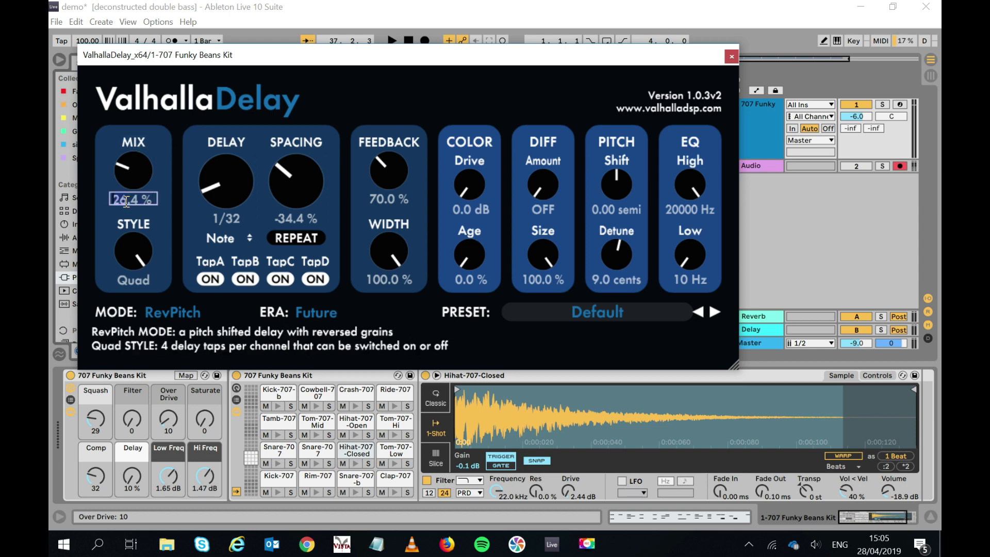
left_click(134, 147)
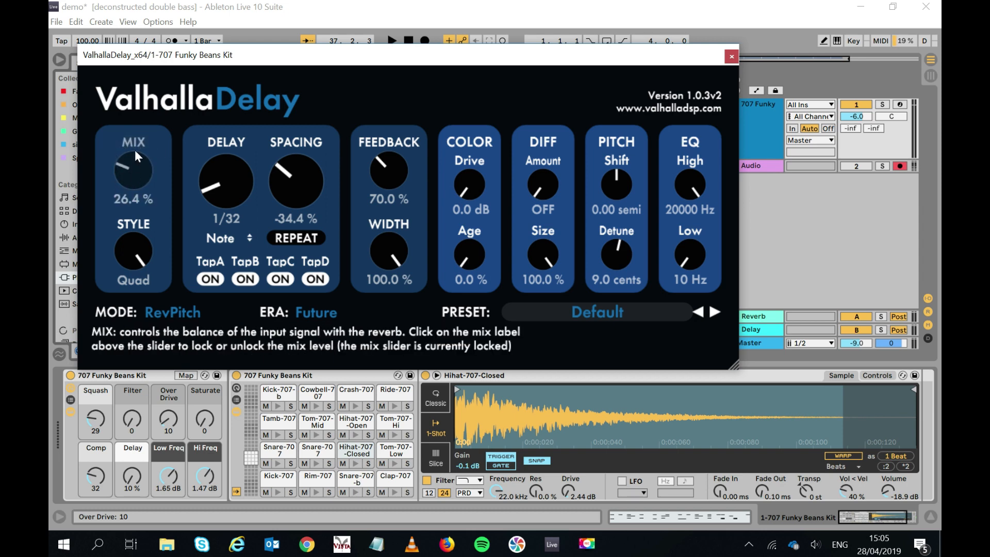
left_click(137, 142)
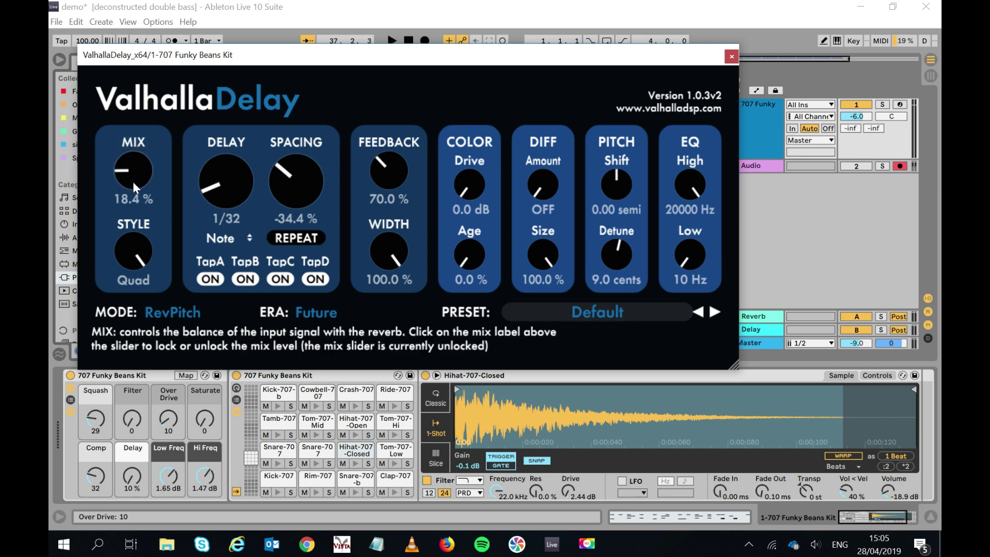
left_click(136, 138)
Play the loop and audition the PingPong and Ratio styles with the mix locked, ending back on Quad.
key("space")
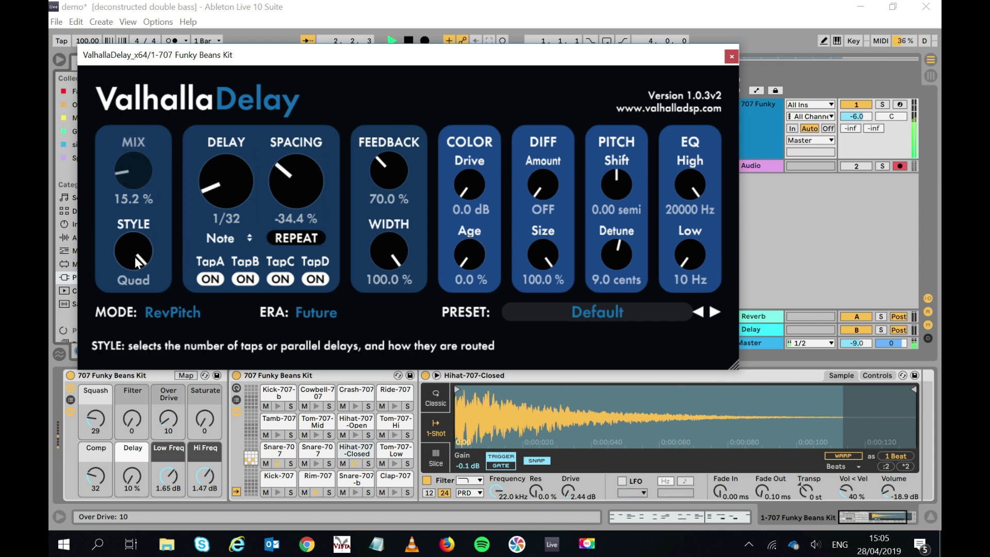
left_click(130, 279)
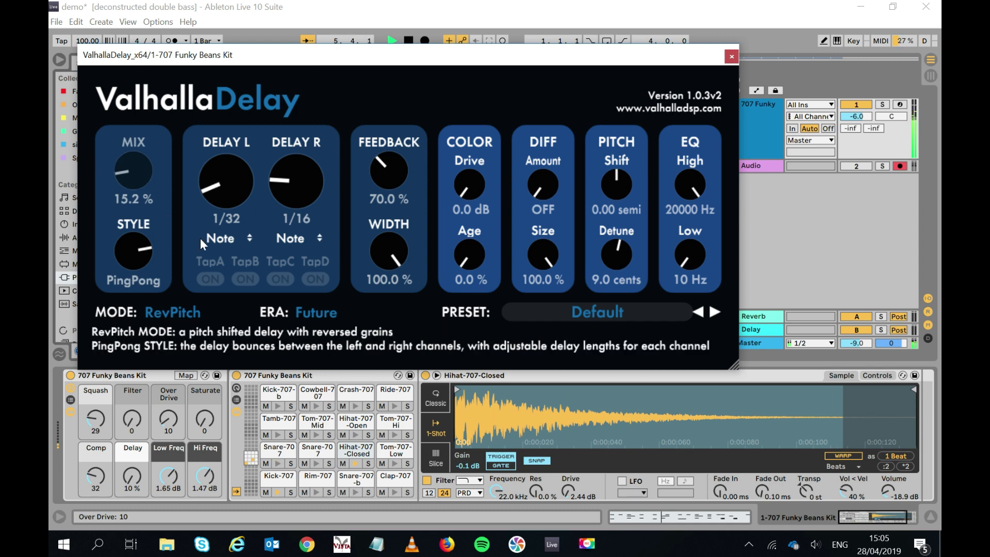
left_click_drag(140, 251, 126, 287)
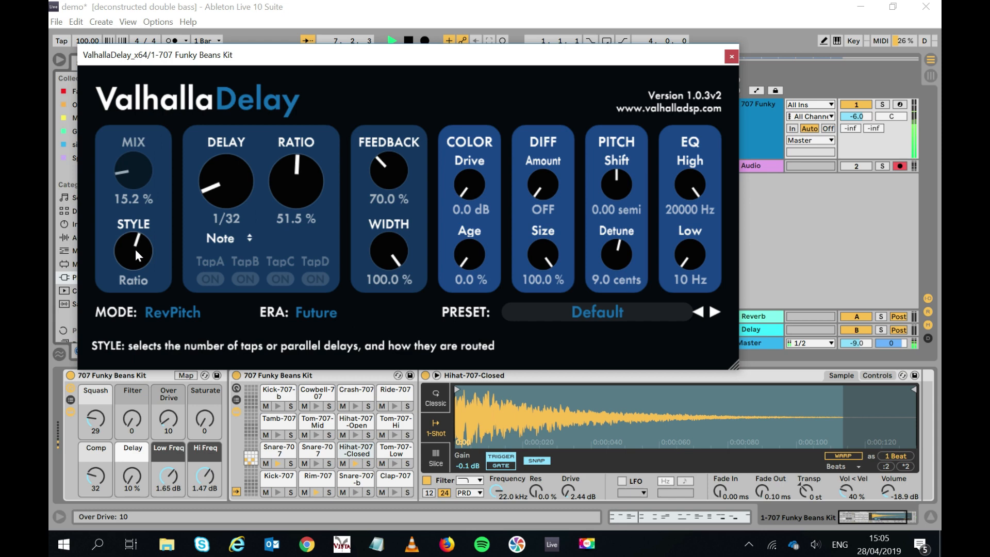
left_click_drag(135, 250, 128, 203)
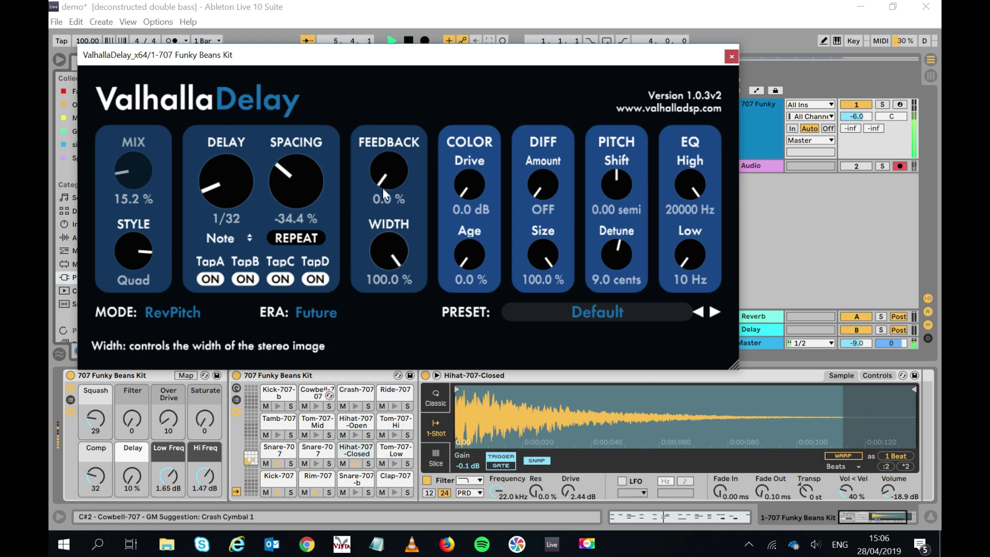
Audition extreme feedback up to 197.6% and width at -64.8%, ending with feedback at 40.0% and width at 100.0%.
left_click_drag(383, 176, 378, 171)
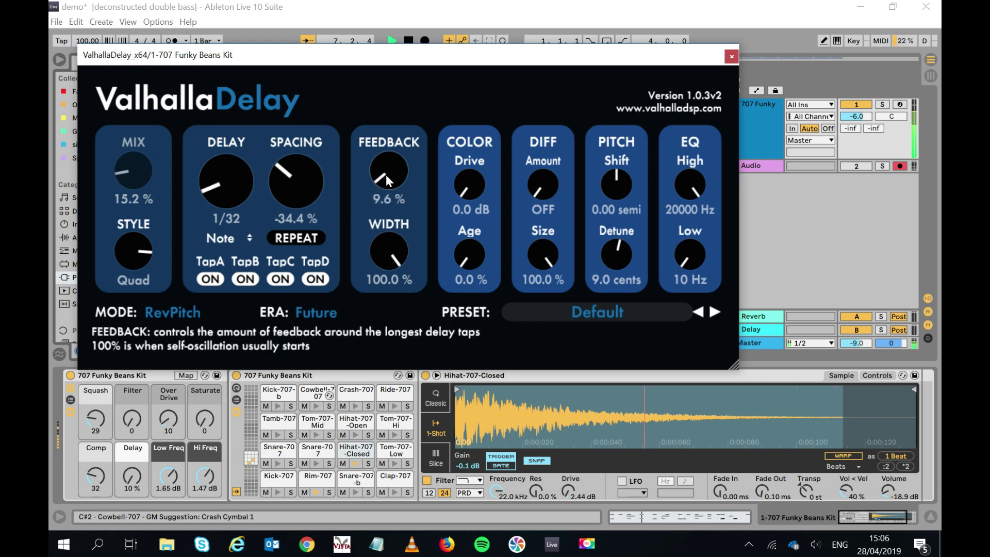
left_click_drag(386, 174, 371, 80)
left_click_drag(390, 253, 360, 398)
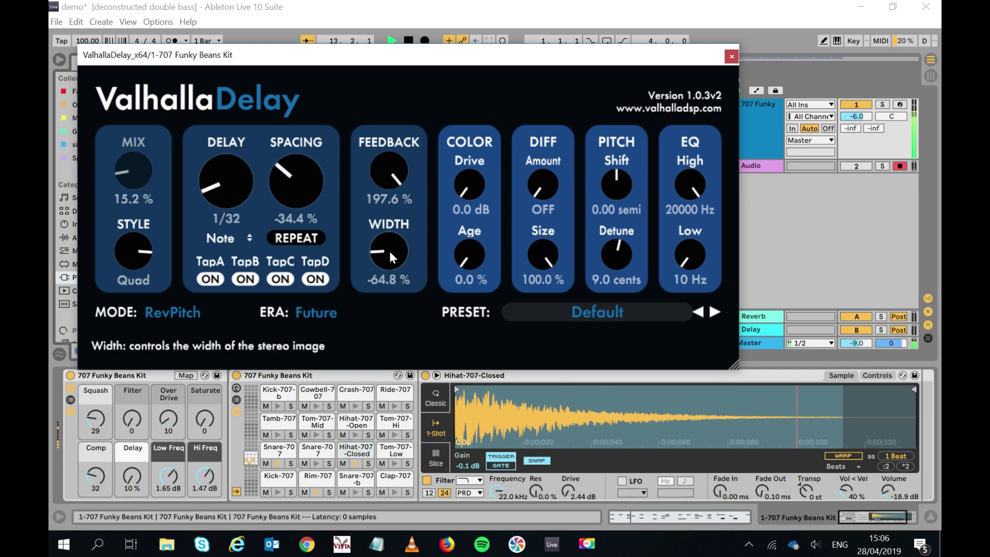
left_click_drag(387, 168, 353, 308)
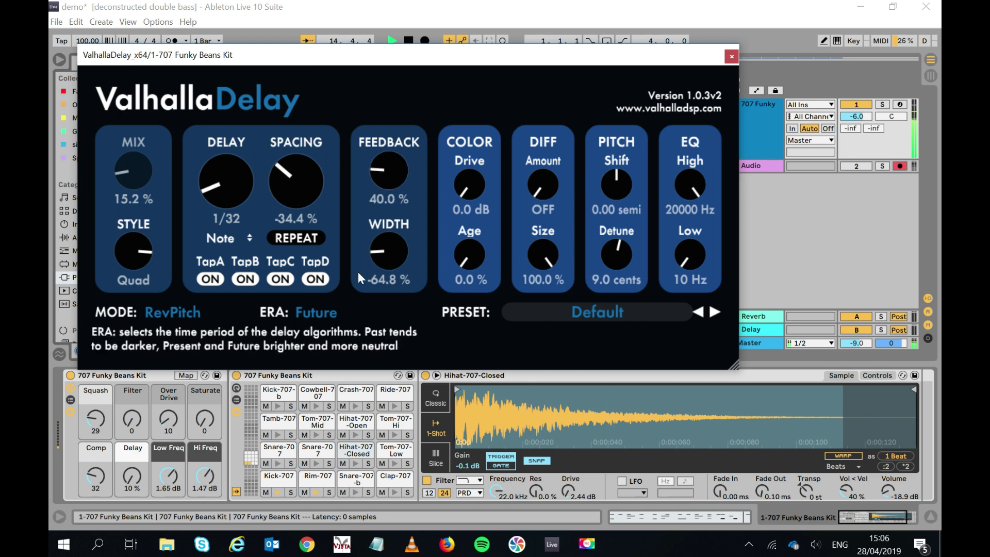
left_click_drag(384, 259, 353, 93)
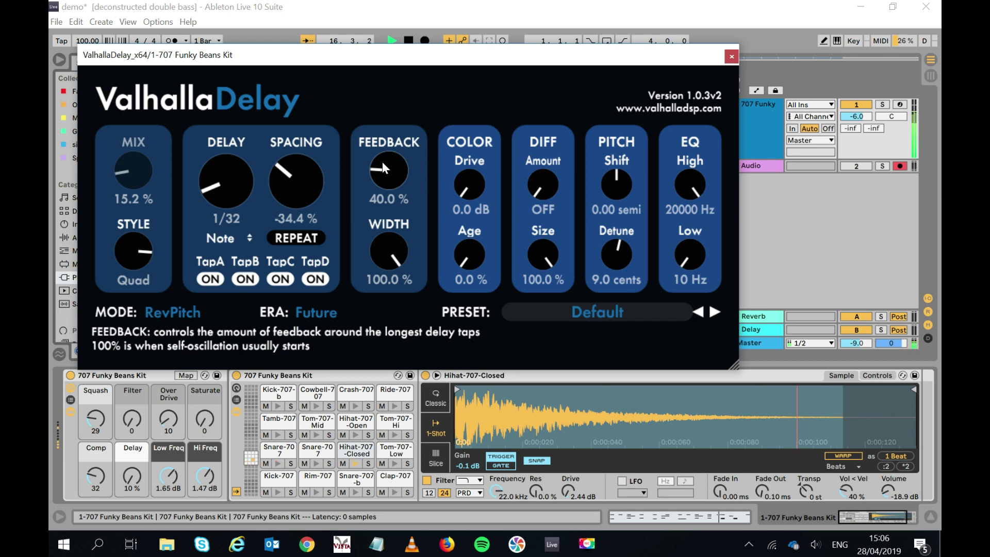
Restart the loop and audition the color section with Drive at 4.1 dB and Age at 14.0%.
key("space")
key("space")
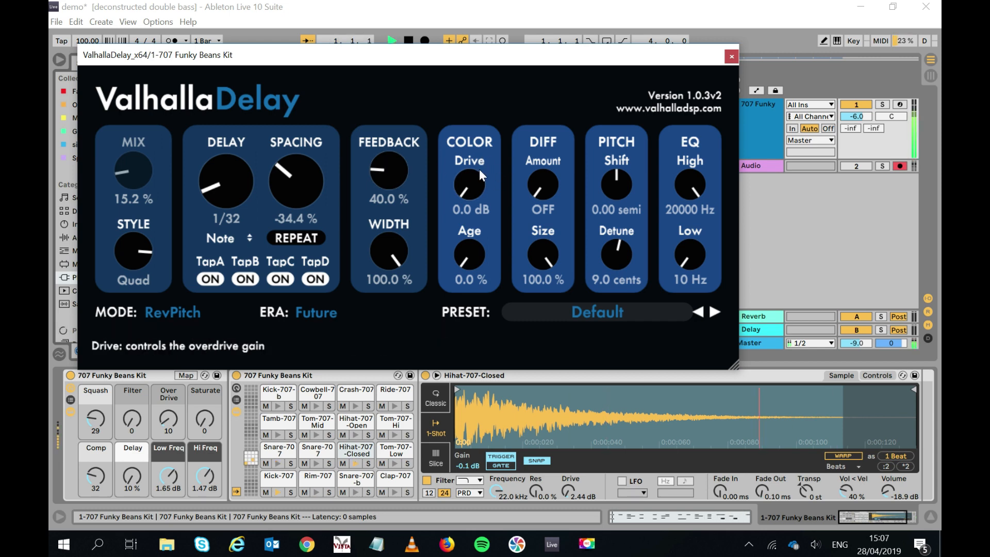
left_click_drag(468, 189, 470, 174)
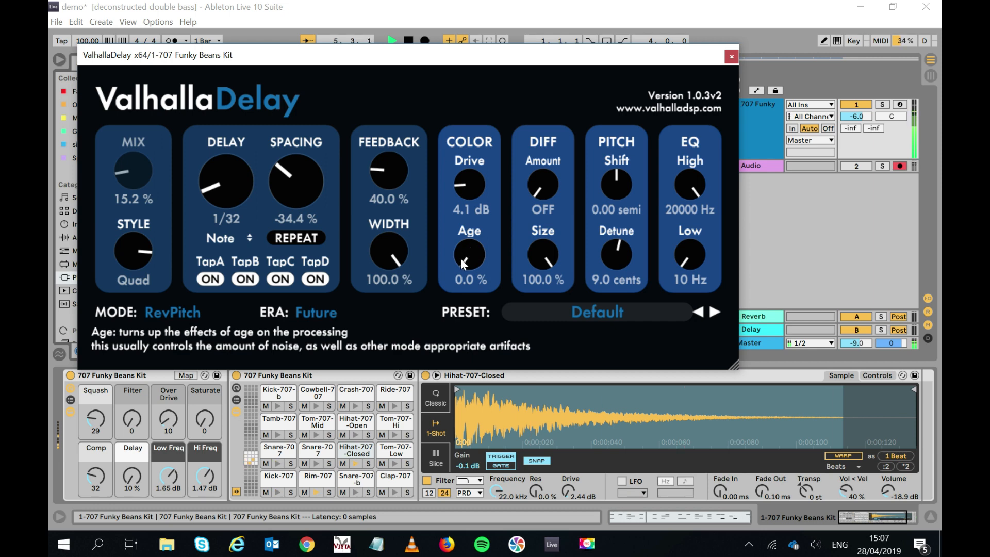
left_click_drag(460, 259, 460, 222)
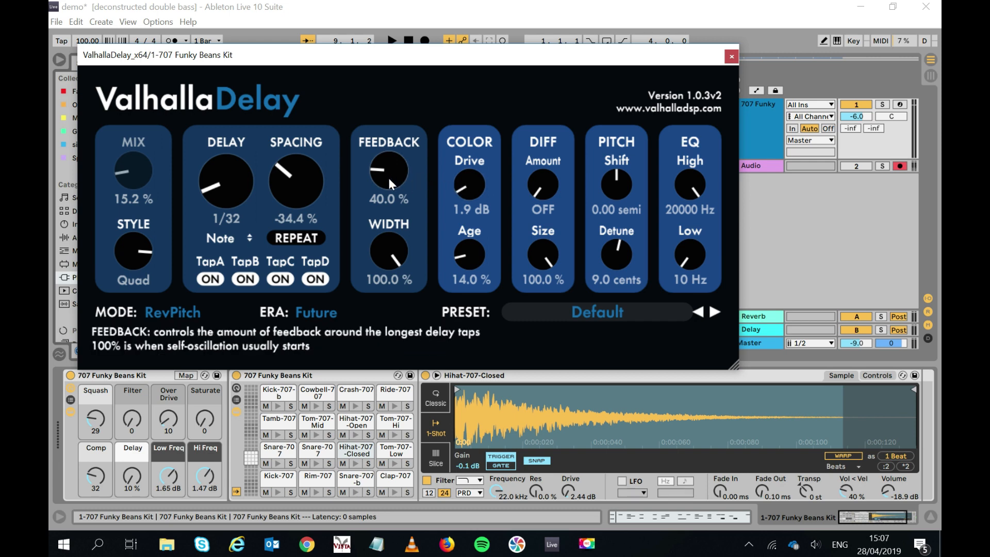
Reduce the stereo width to 39.2%, Drive to 0.5 dB and Age to 0.0%.
left_click_drag(391, 264, 431, 254)
left_click_drag(475, 192, 476, 203)
left_click_drag(473, 254, 474, 288)
Play the loop with diffusion amount at 25.2%, unlock the mix, raise feedback to 59.2% and reduce the diffusion size.
key("space")
left_click_drag(542, 196, 524, 167)
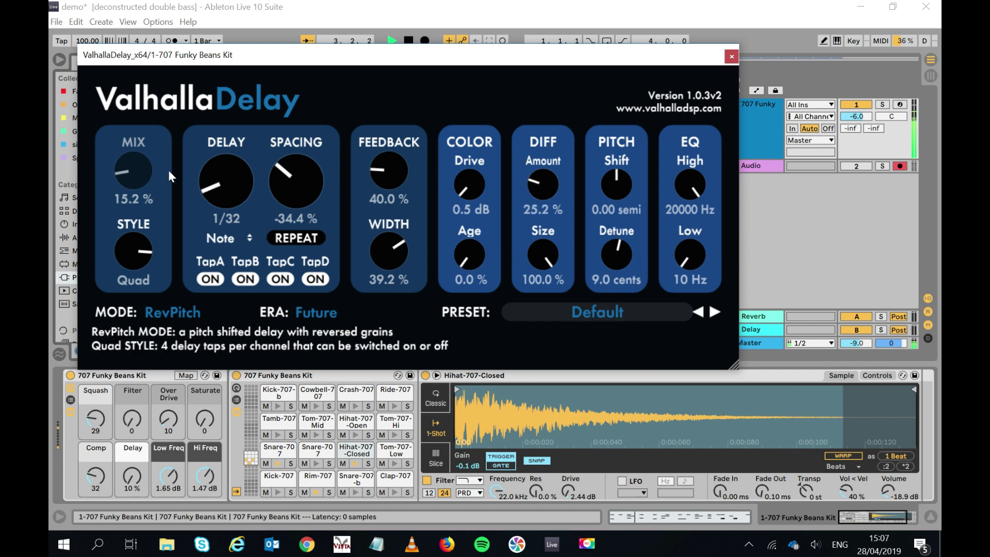
left_click(134, 140)
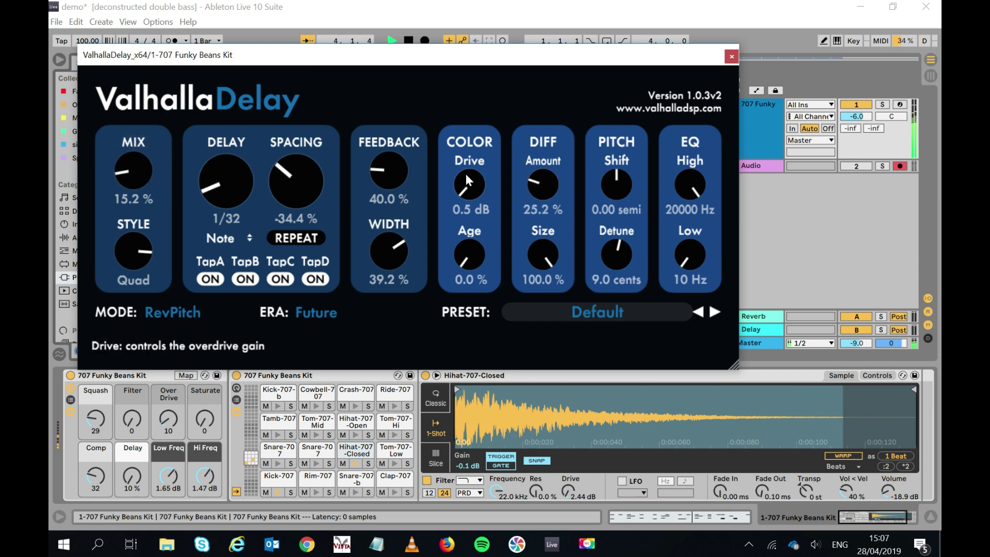
left_click_drag(378, 163, 371, 146)
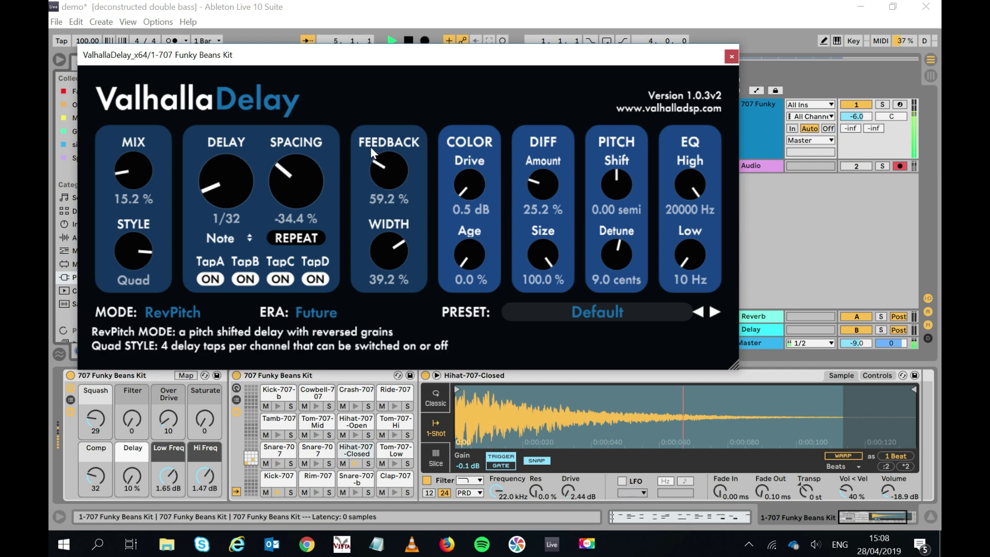
left_click_drag(551, 252, 538, 310)
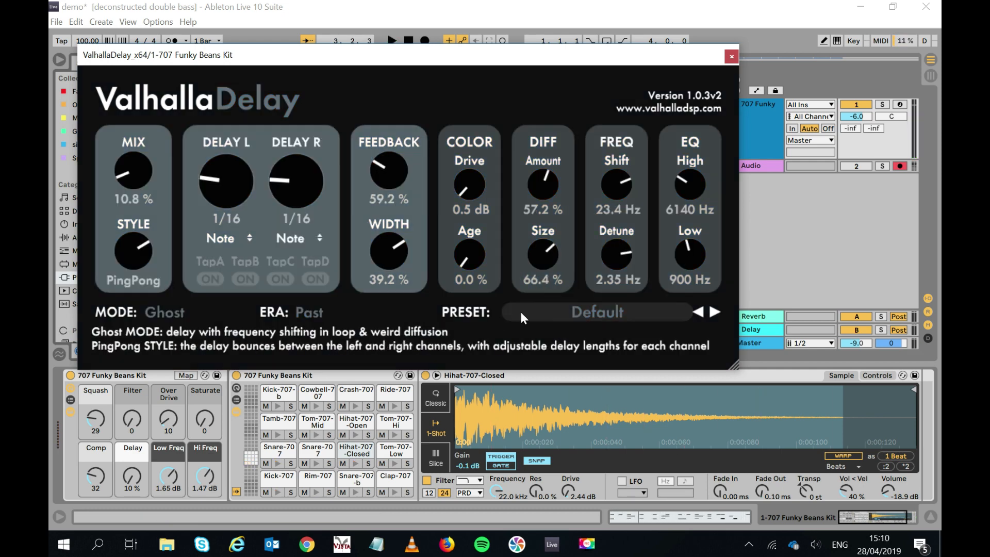
Load the Dotted echoes preset DIGITAL-Dotted 8th-Note Gutiar, play the loop and lower the mix to 19.6%.
left_click(624, 311)
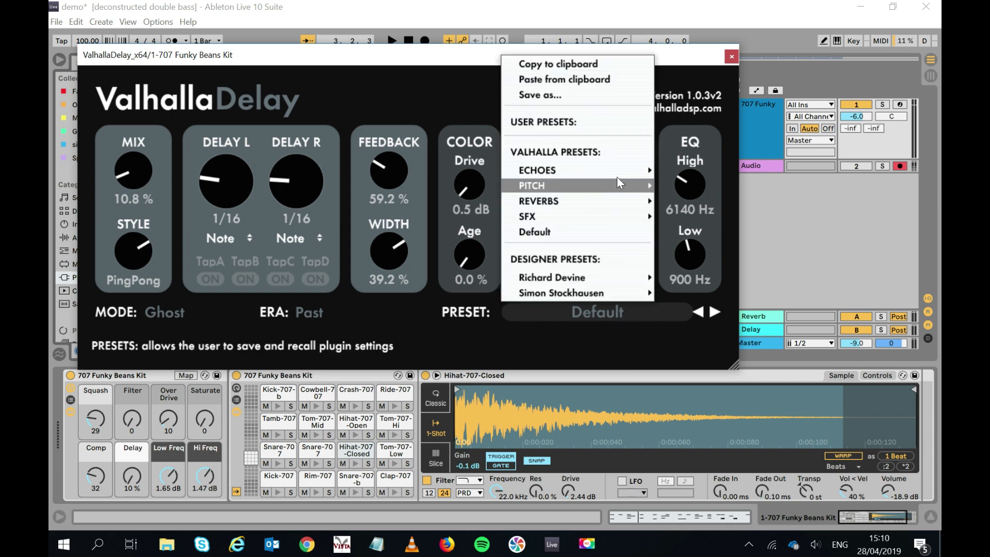
mouse_move(618, 173)
mouse_move(678, 172)
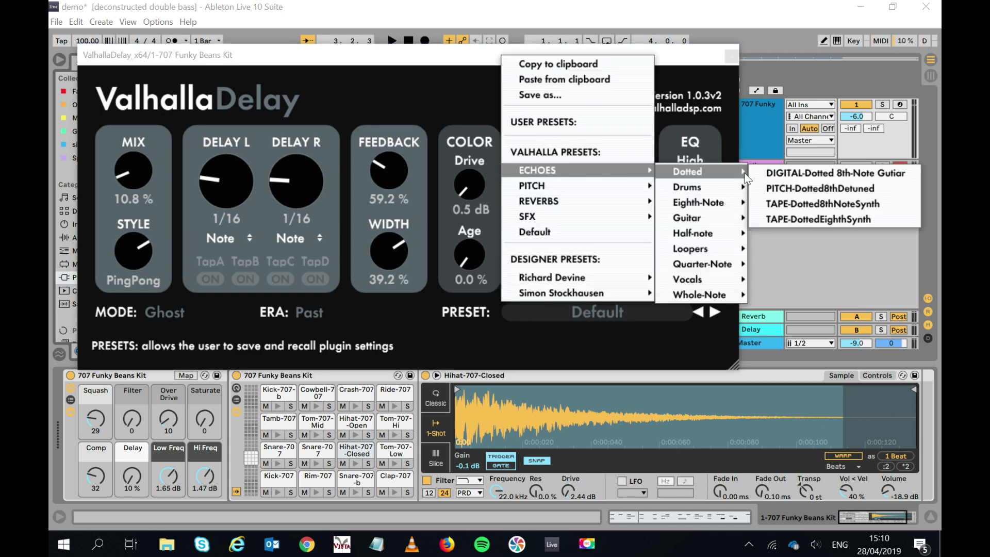
left_click(777, 176)
key("space")
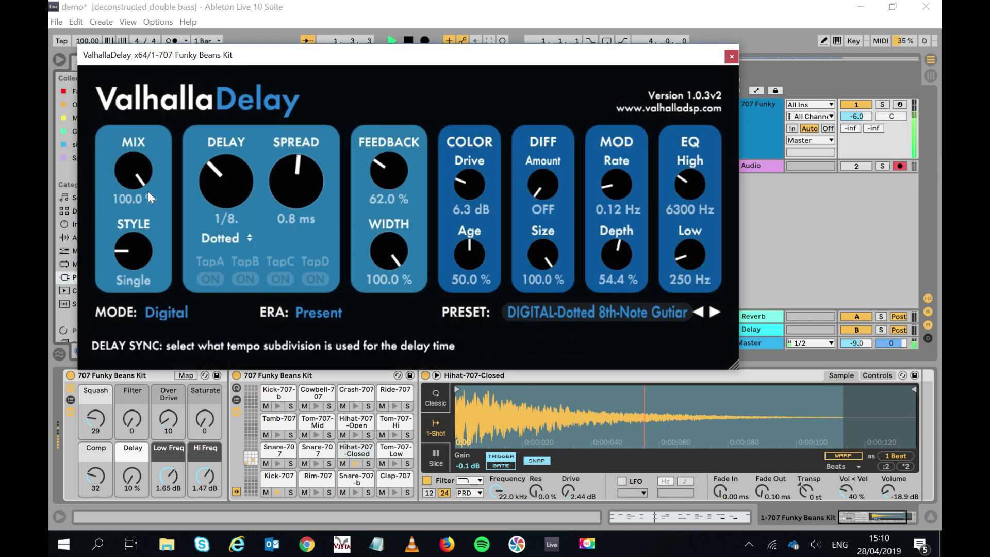
left_click_drag(132, 175, 107, 313)
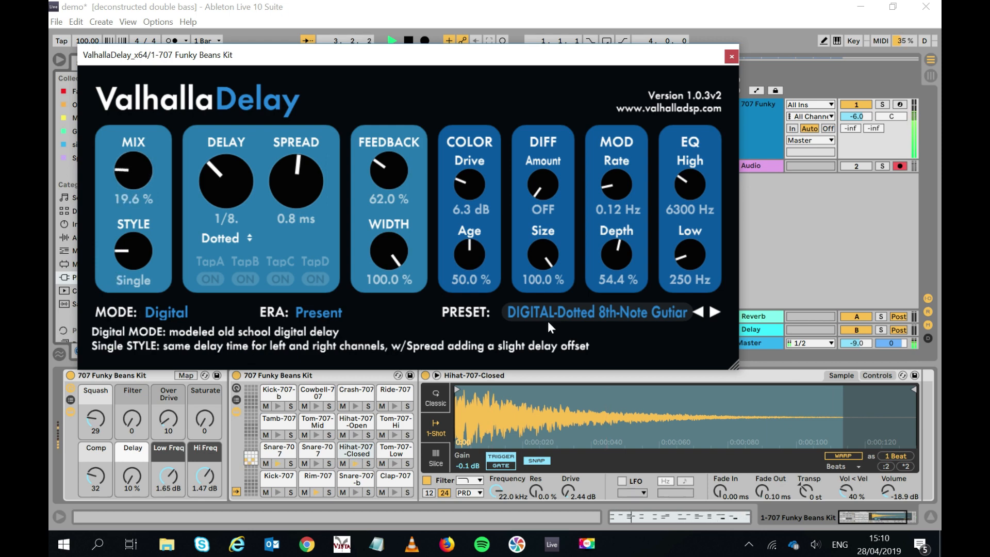
Load the pitch preset PITCH-Stereo ADT Doubler, lower the mix to 25.6% and stop playback.
left_click(587, 315)
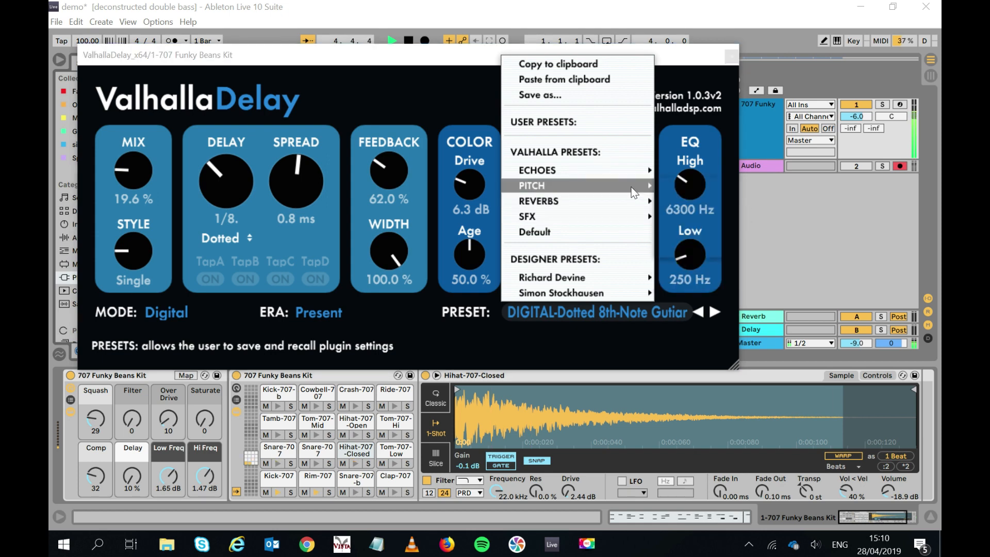
mouse_move(631, 189)
mouse_move(721, 191)
left_click(212, 191)
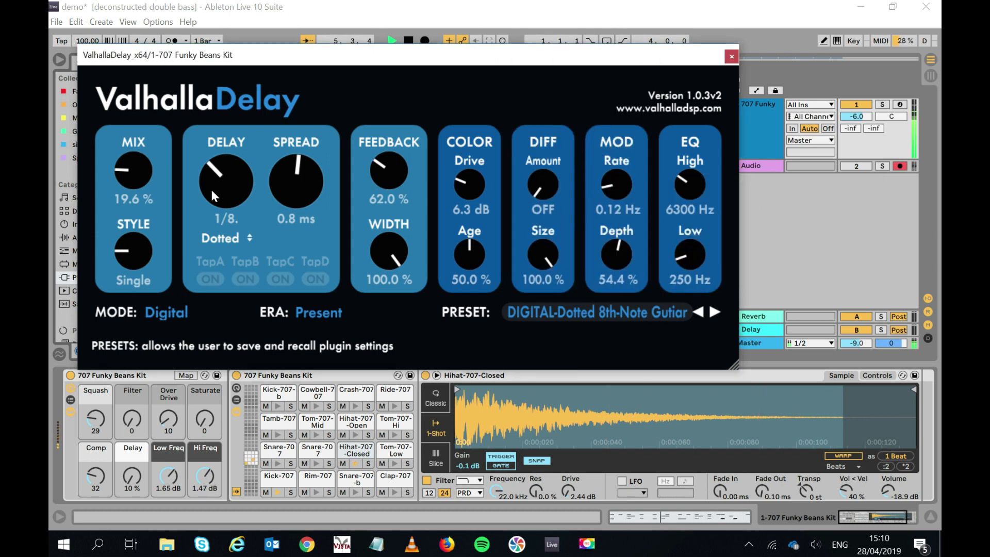
left_click_drag(140, 177, 109, 309)
key("space")
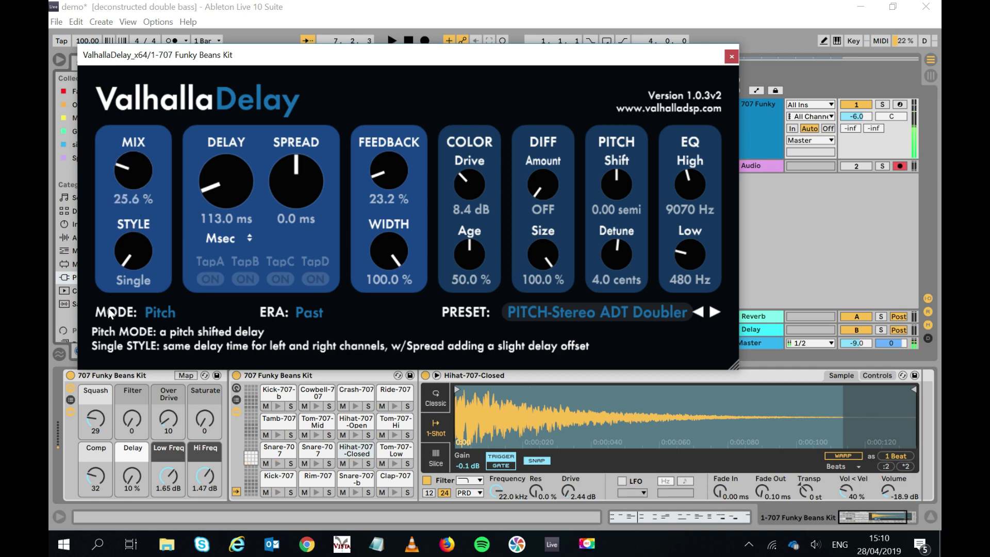
Load the drum reverb preset DIGITAL-Almost Gated Drum Verb and audition it on the loop with the mix at 8.4%.
left_click(550, 309)
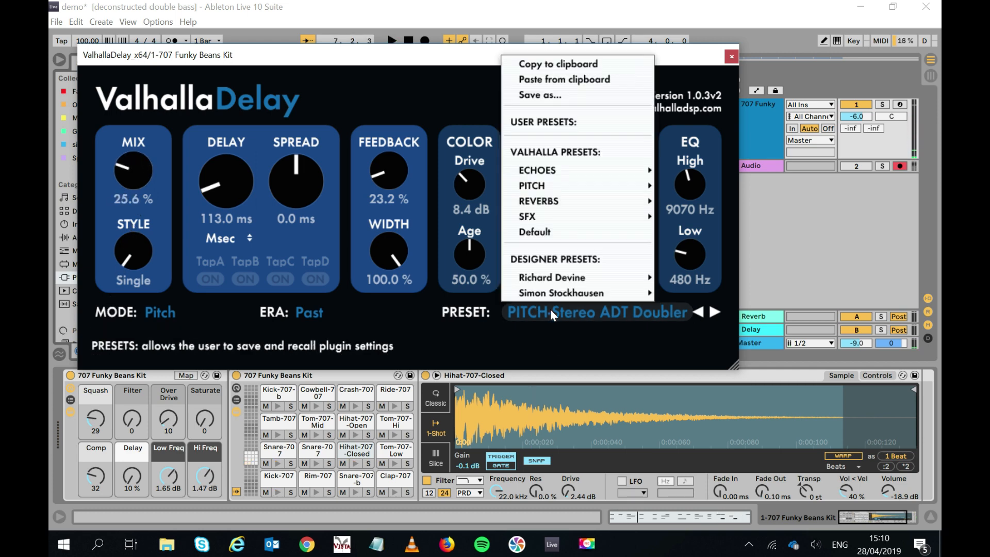
mouse_move(629, 198)
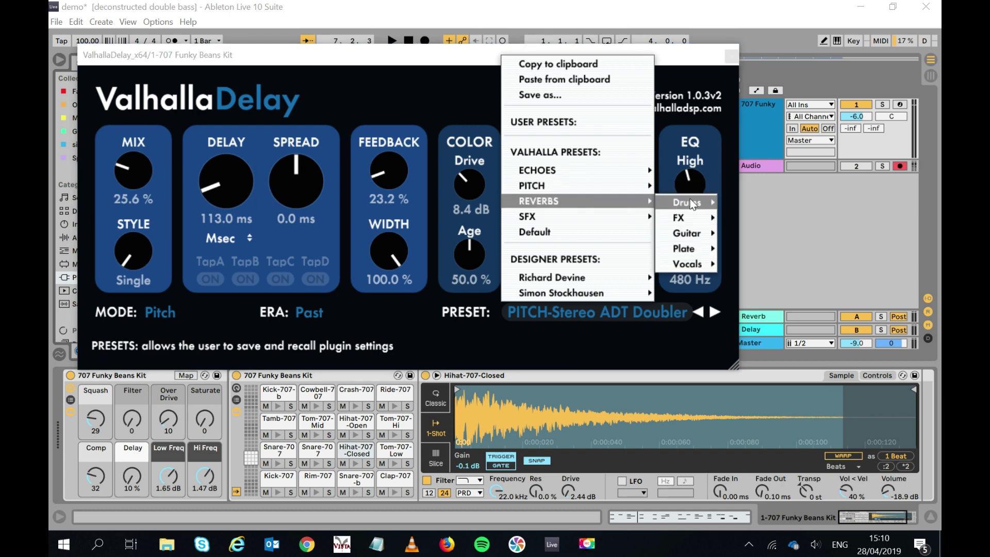
mouse_move(694, 200)
left_click(740, 203)
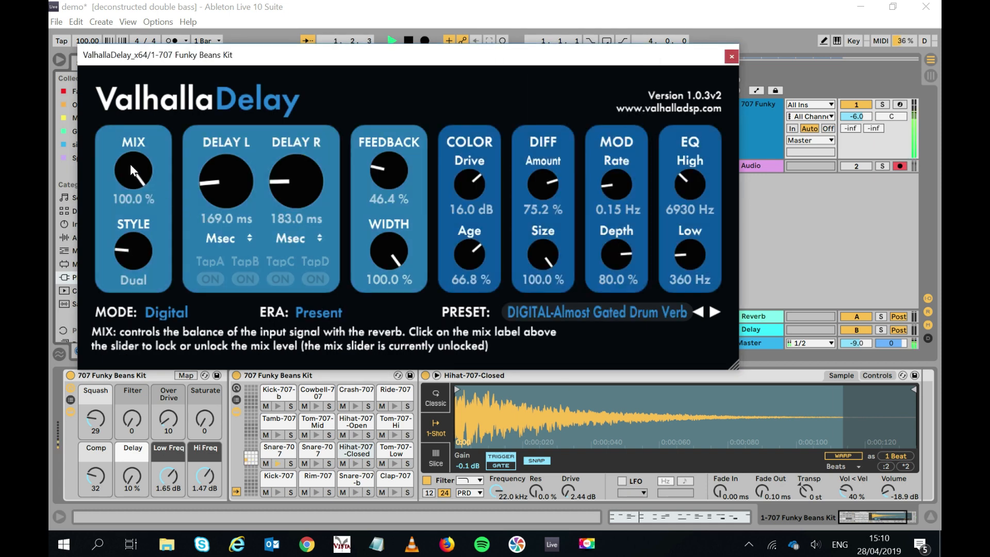
left_click_drag(129, 168, 112, 324)
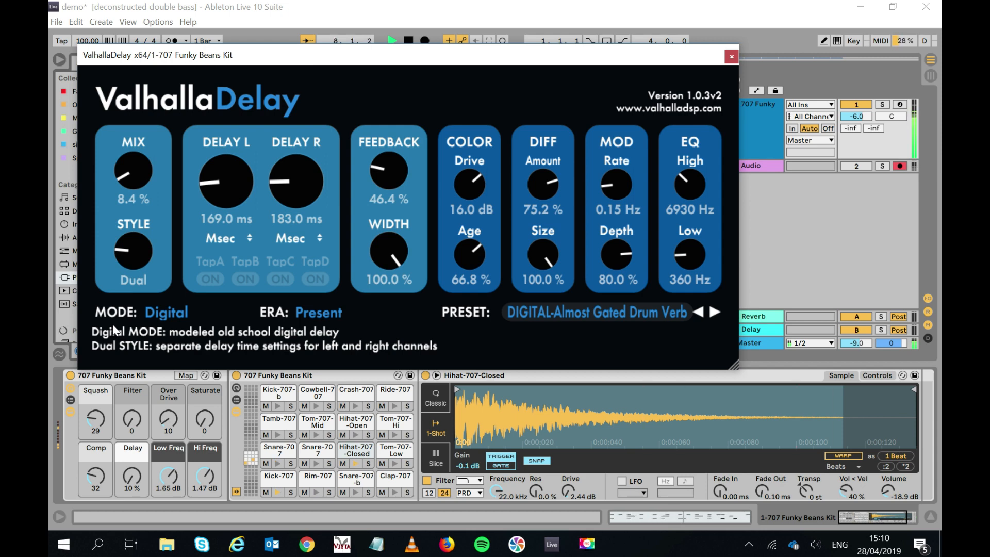
key("space")
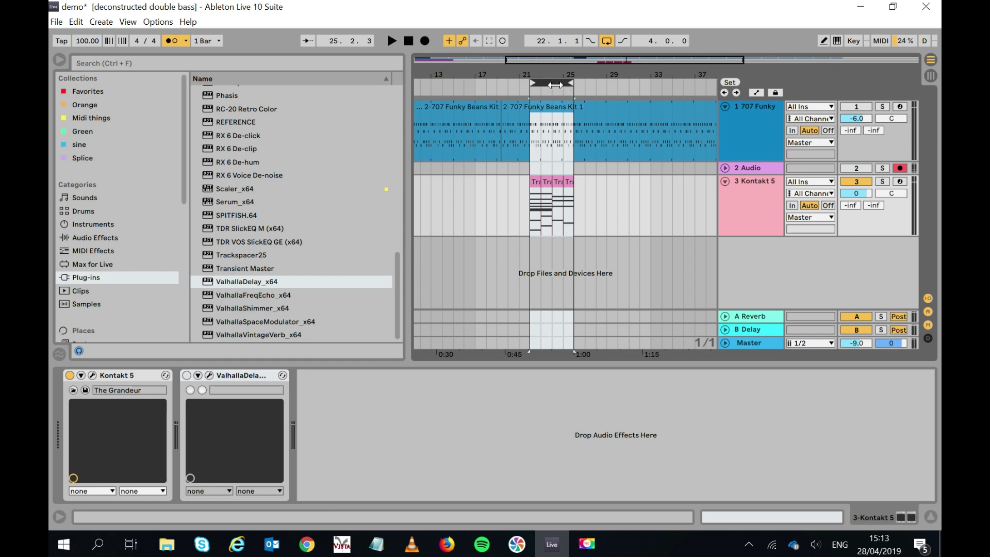
Play the Kontakt piano loop, enable ValhallaDelay on its track and open the plug-in window.
key("space")
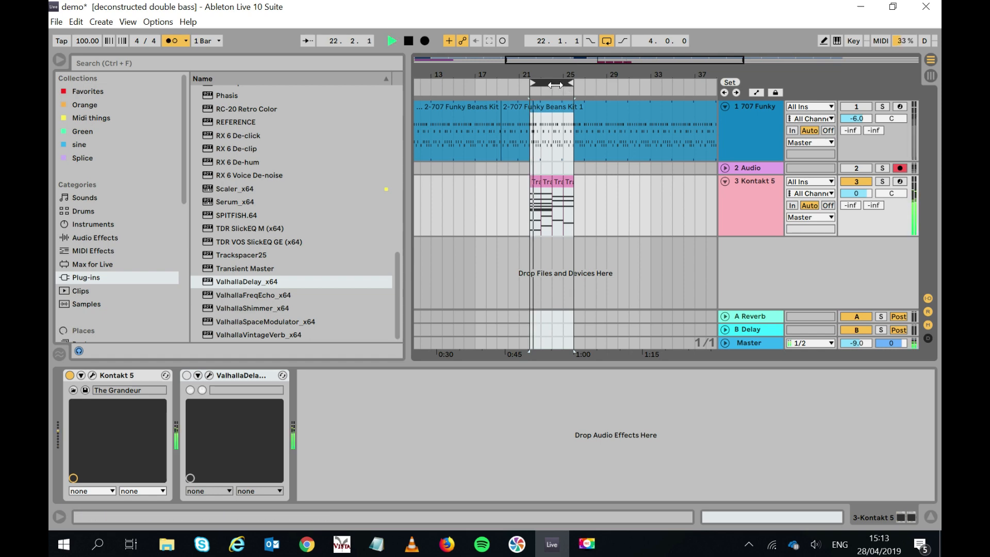
left_click(186, 375)
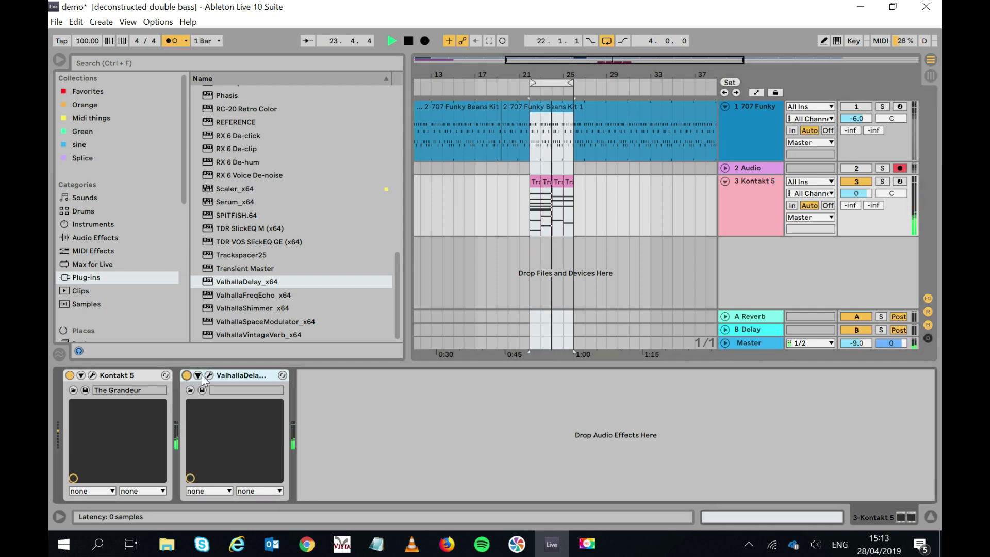
left_click(209, 375)
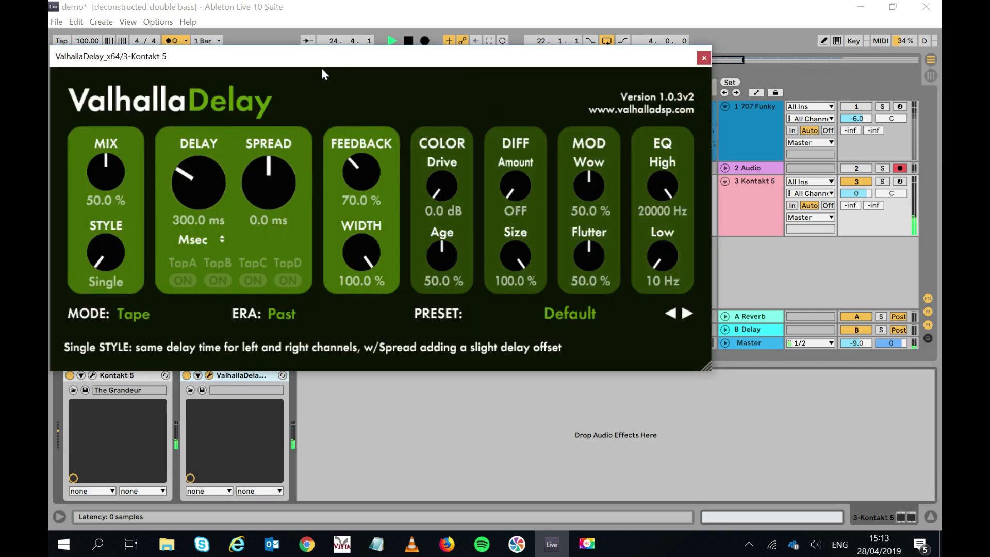
Load the guitar reverb preset BBD-SuperVerb and set mix to 52.0%, feedback to 140.0% and drive to 11.7 dB.
left_click(583, 311)
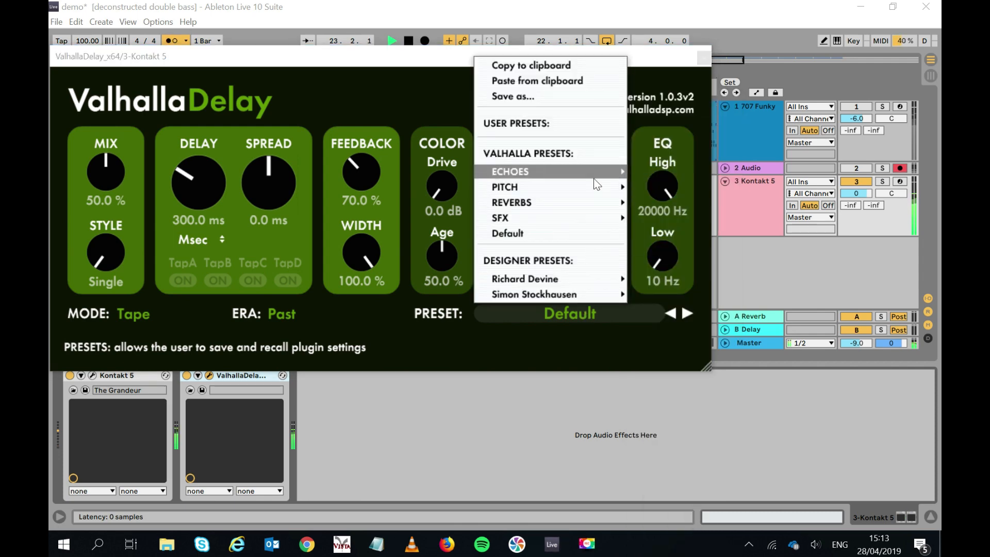
mouse_move(598, 202)
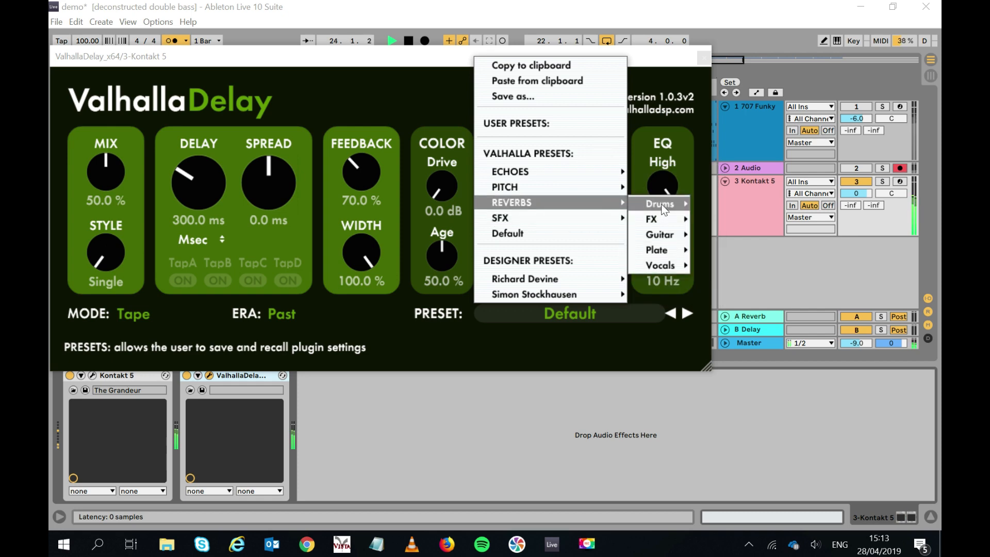
mouse_move(675, 238)
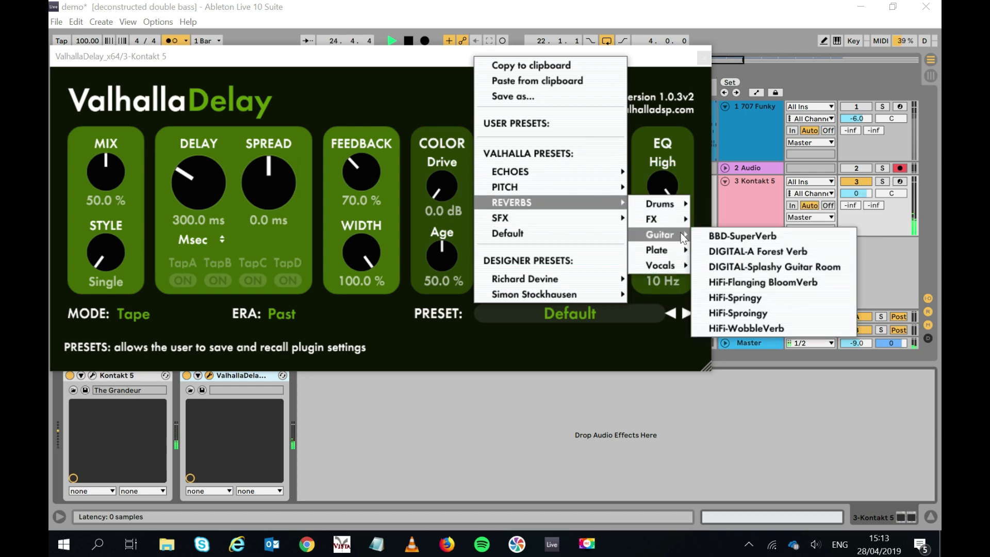
left_click(721, 235)
left_click_drag(102, 174, 107, 140)
left_click_drag(360, 176, 355, 118)
left_click_drag(440, 179, 441, 156)
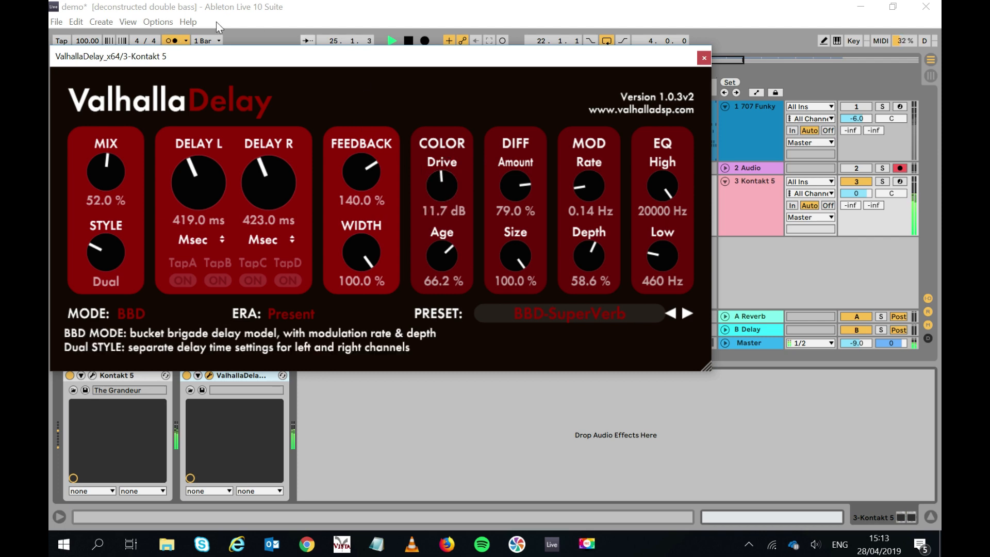
Turn off the metronome and change the delay style to Quad.
left_click(171, 38)
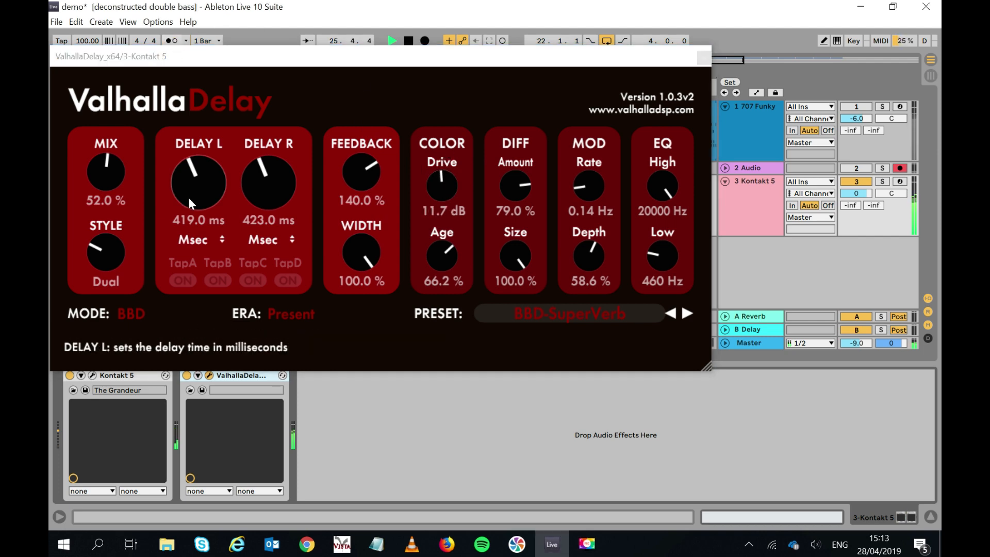
left_click_drag(102, 247, 115, 172)
left_click_drag(107, 260, 112, 146)
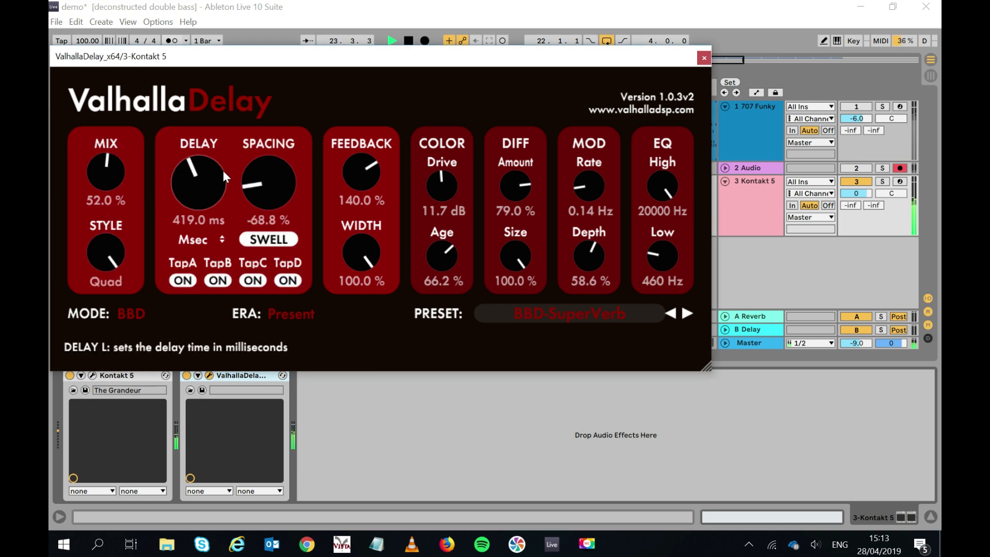
Set the Quad delay's spacing to -28.8%, tap behaviour to Repeat, delay to 455 ms and mix to 21.2%.
left_click_drag(261, 187, 254, 154)
left_click(249, 240)
left_click_drag(200, 193, 200, 188)
left_click_drag(115, 174, 103, 229)
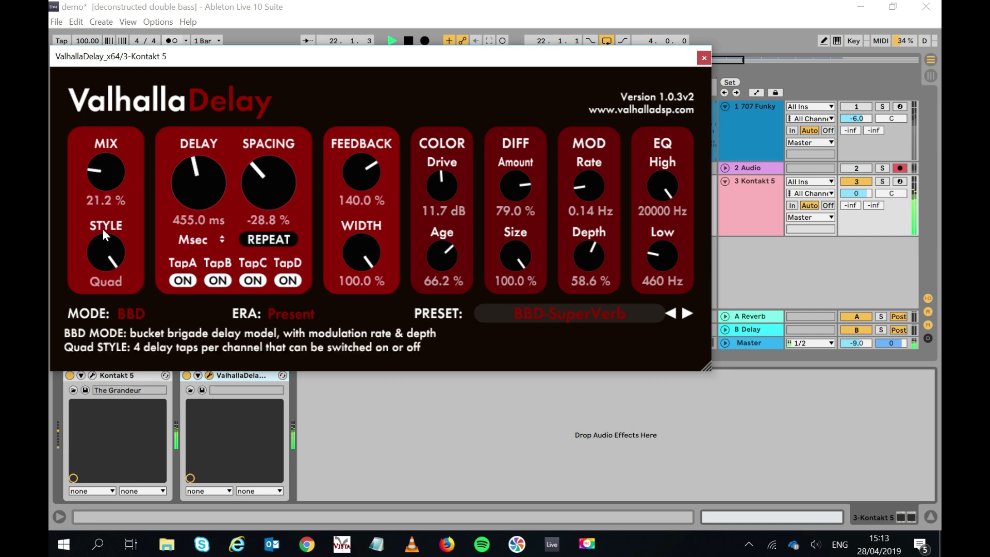
Load the SFX reverb preset TAPE-Broken Tape Verb, audition it with the mix at 36.0%, close the plug-in window and stop playback.
left_click(570, 319)
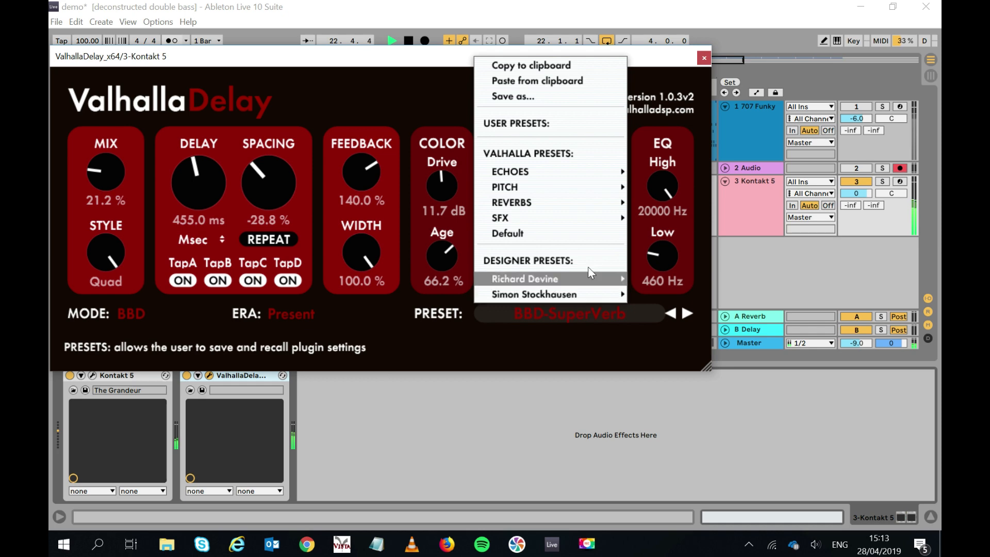
mouse_move(609, 223)
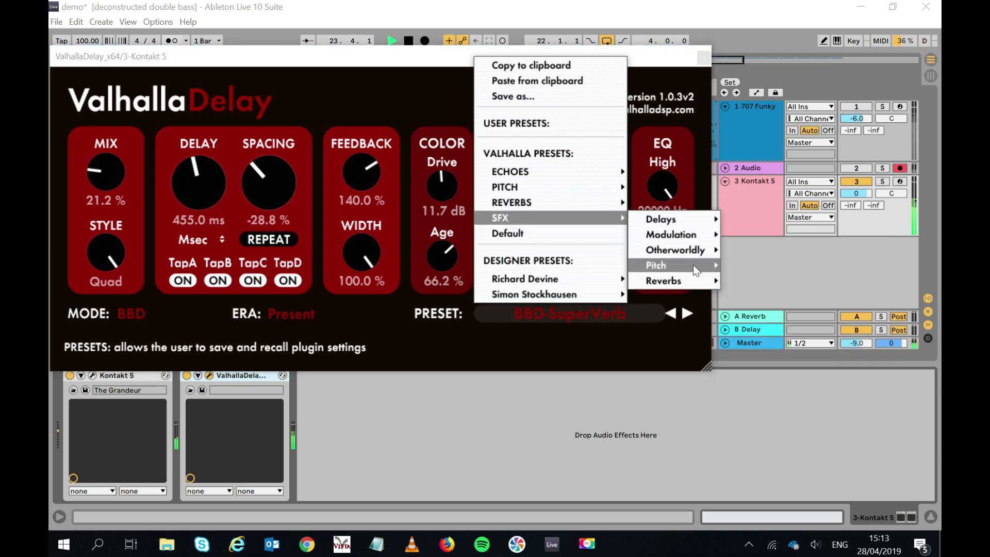
mouse_move(707, 286)
left_click(754, 281)
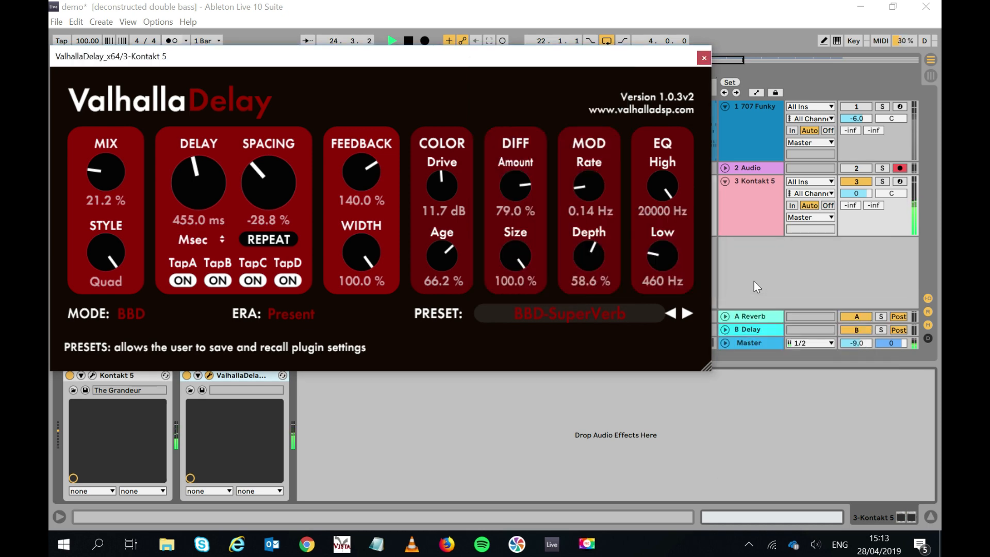
left_click_drag(103, 166, 59, 279)
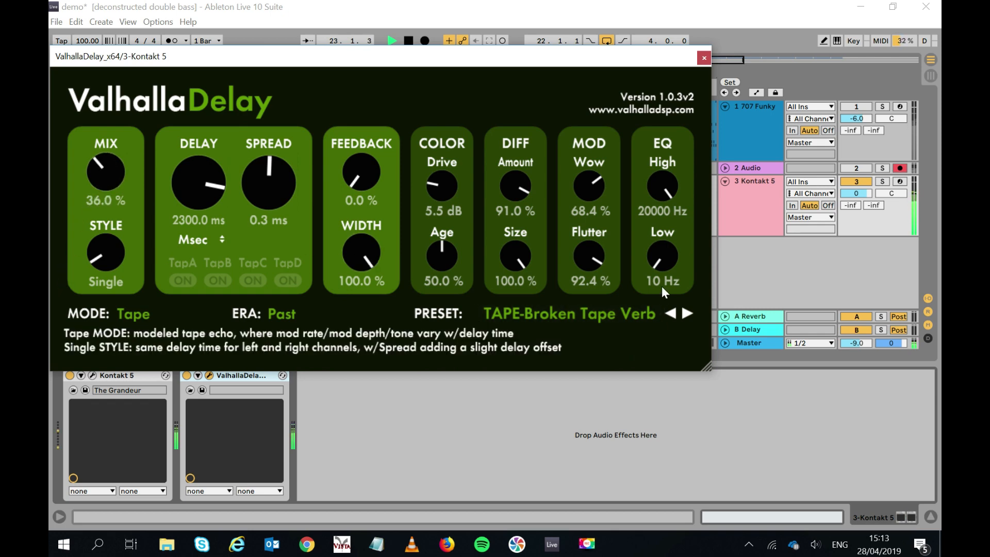
left_click(703, 58)
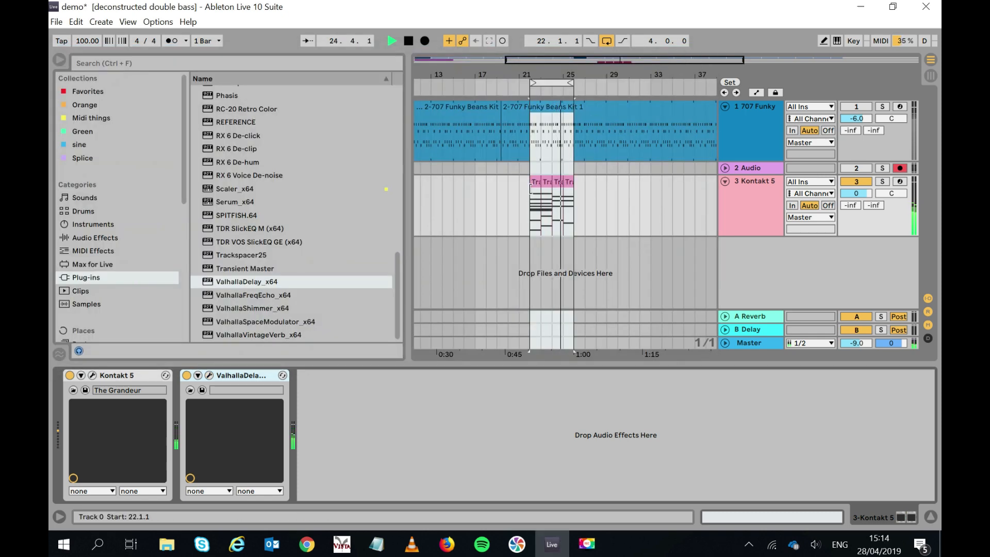
key("space")
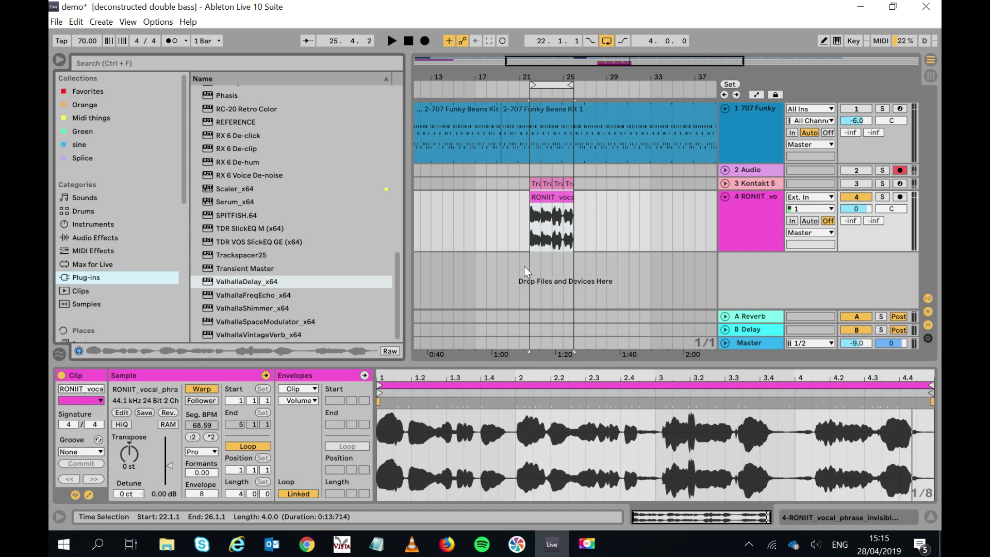
Add ValhallaDelay to the playing vocal track and load the vocal echo preset DIGITAL-Stereo Quarter-Note Voc with the mix at 20.4%.
key("space")
left_click_drag(235, 280, 542, 216)
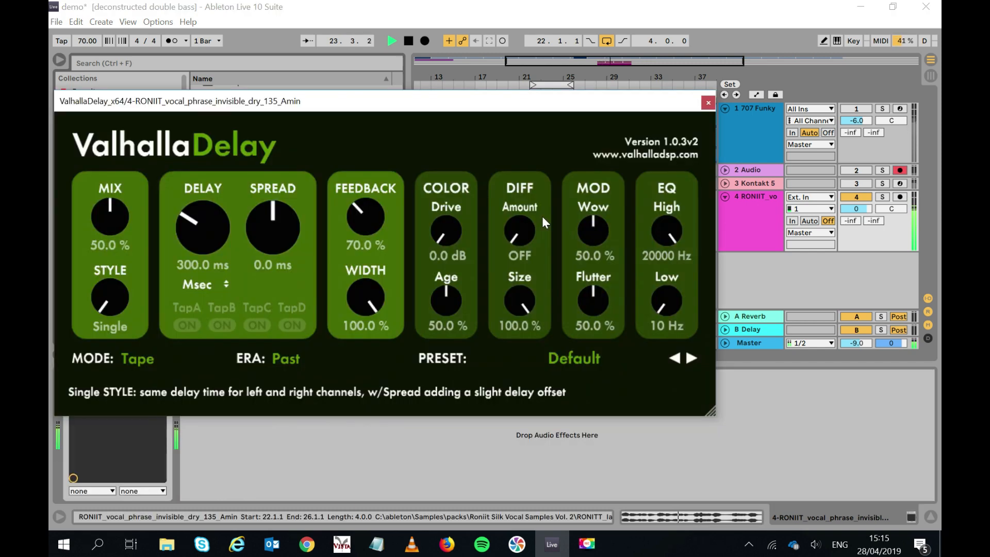
left_click(576, 357)
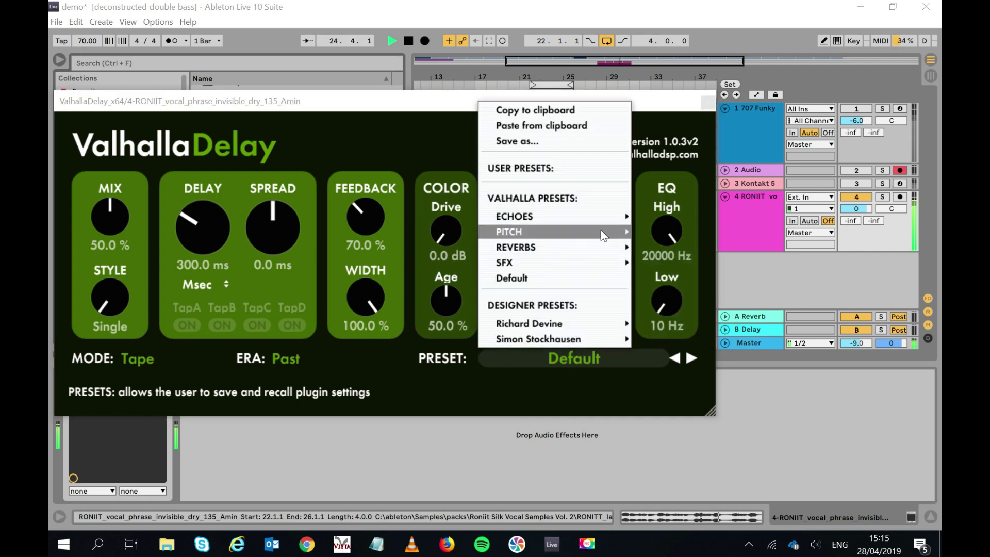
mouse_move(604, 220)
mouse_move(727, 326)
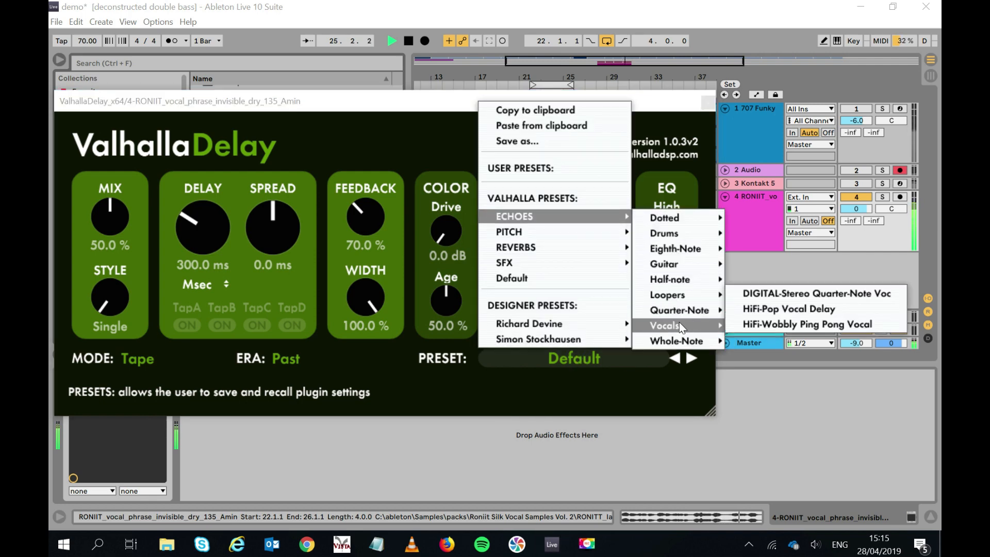
left_click(781, 295)
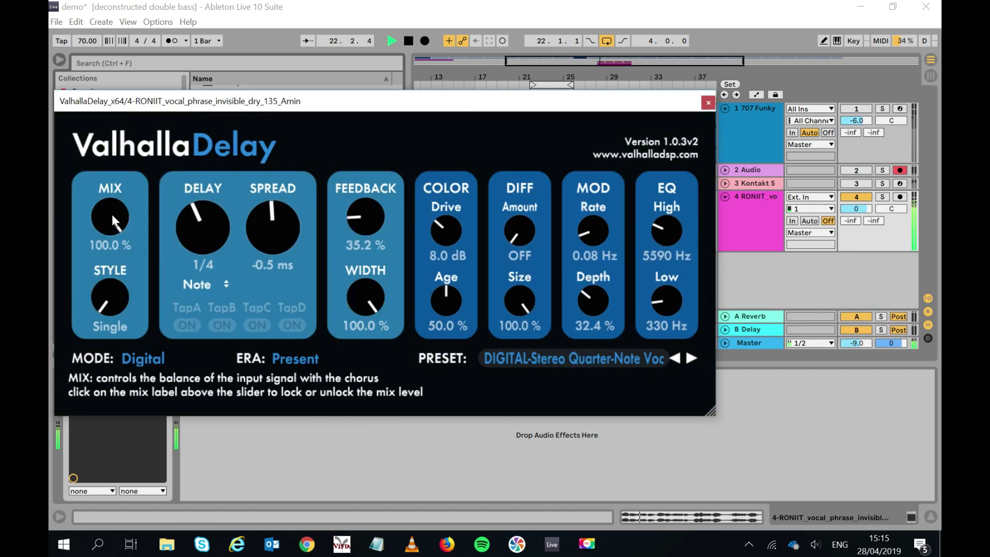
left_click_drag(112, 214, 69, 362)
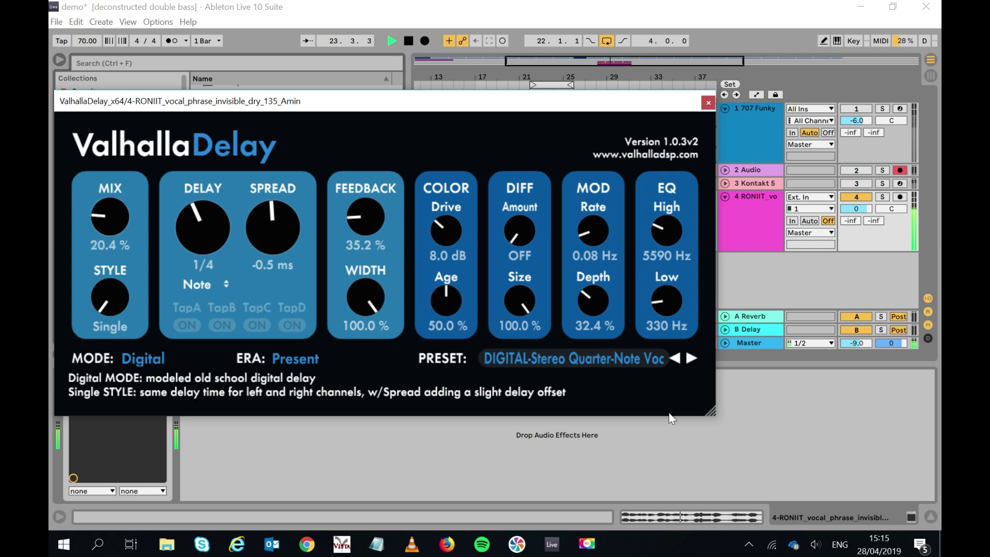
Load the vocal echo preset HiFi-Wobbly Ping Pong Vocal and lower the mix to 25.2%.
left_click(594, 359)
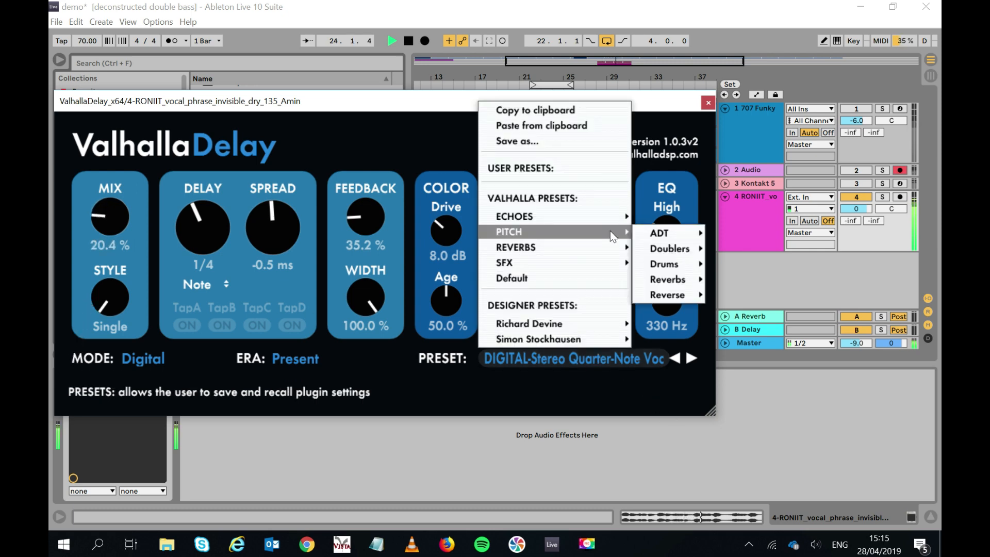
mouse_move(614, 220)
mouse_move(723, 325)
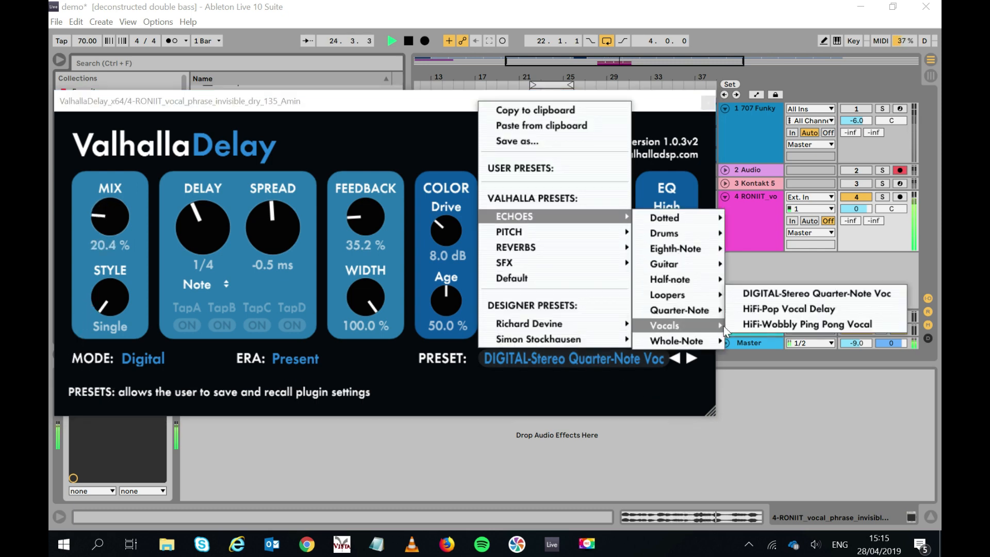
left_click(756, 321)
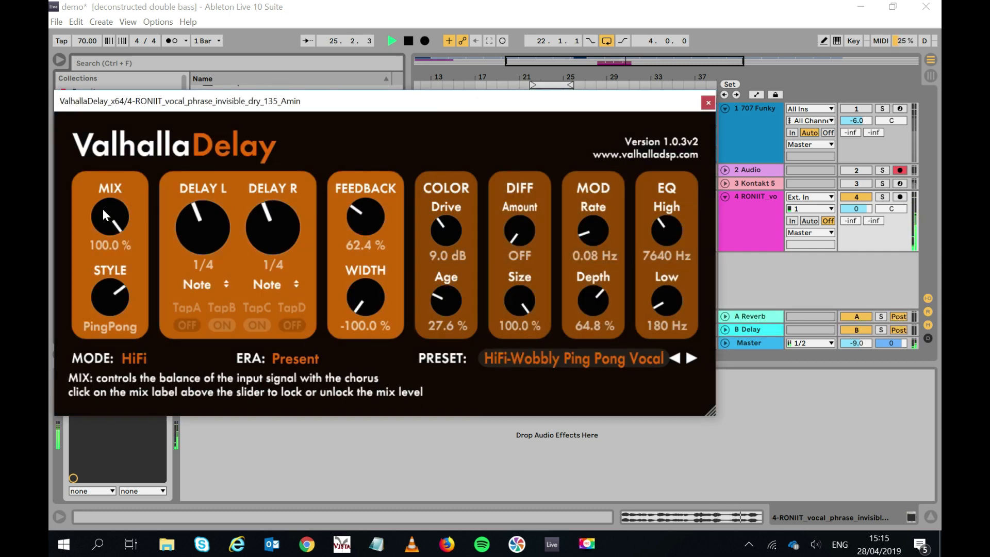
left_click_drag(102, 209, 75, 342)
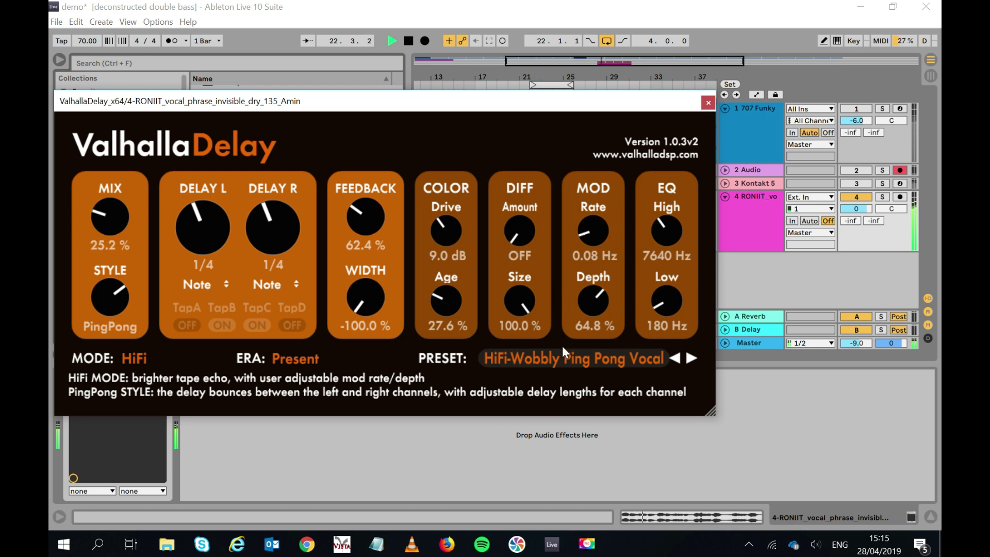
Load the vocal reverb preset GHOST-PerfectVerb and play the vocal loop with the mix at 54.0%.
left_click(564, 362)
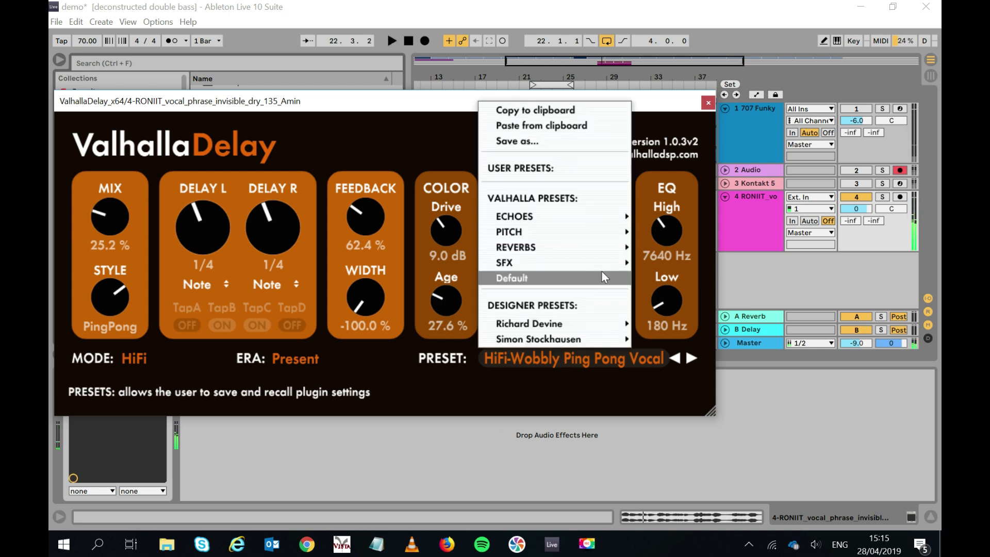
mouse_move(610, 247)
mouse_move(674, 311)
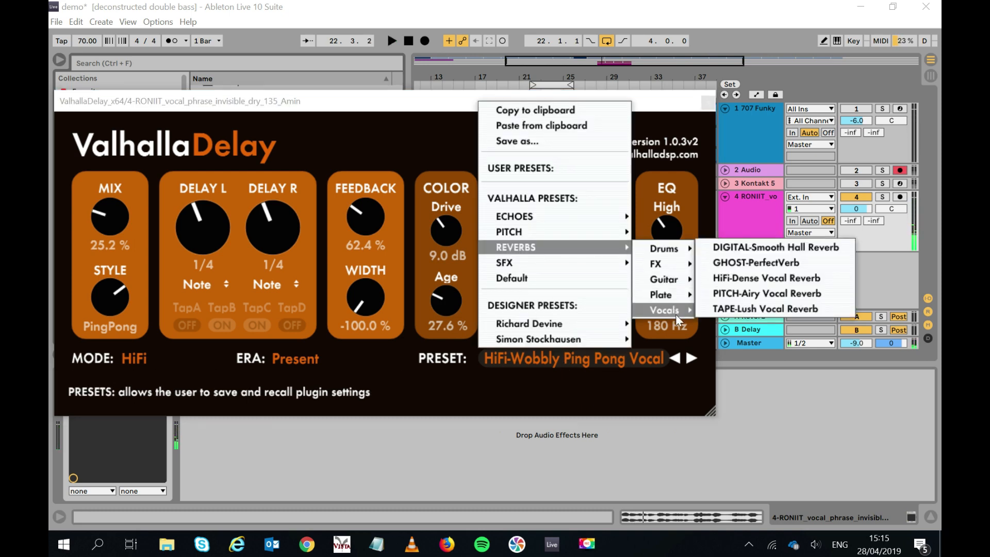
left_click(751, 264)
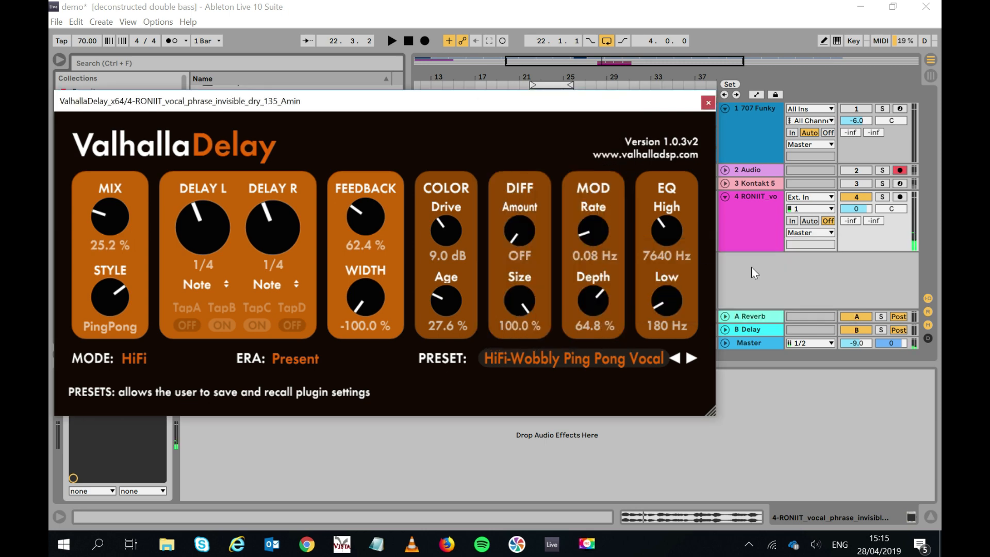
left_click_drag(104, 209, 88, 288)
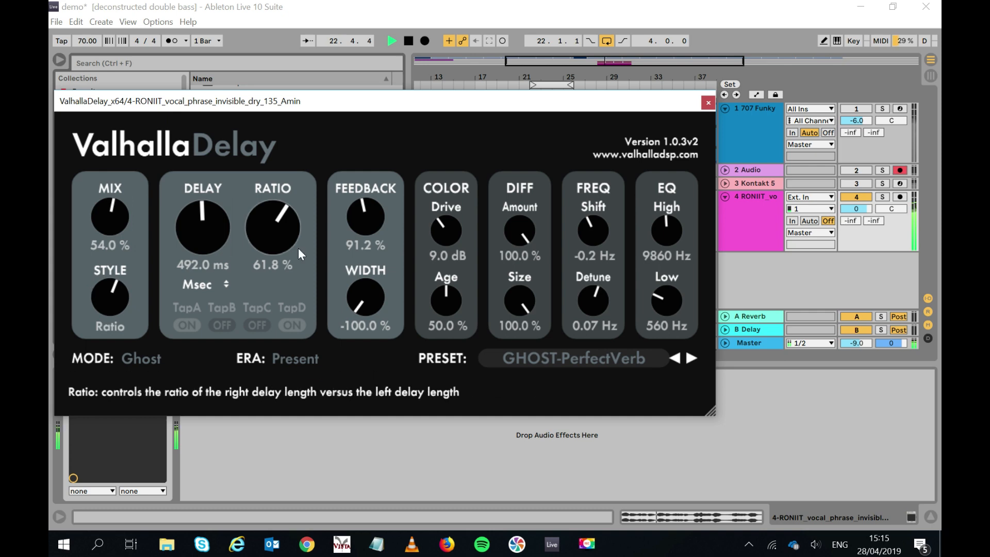
Set the Ghost reverb's feedback to 116.0%, diffusion amount to 8.8% and mix to 17.2%.
left_click_drag(363, 224, 363, 207)
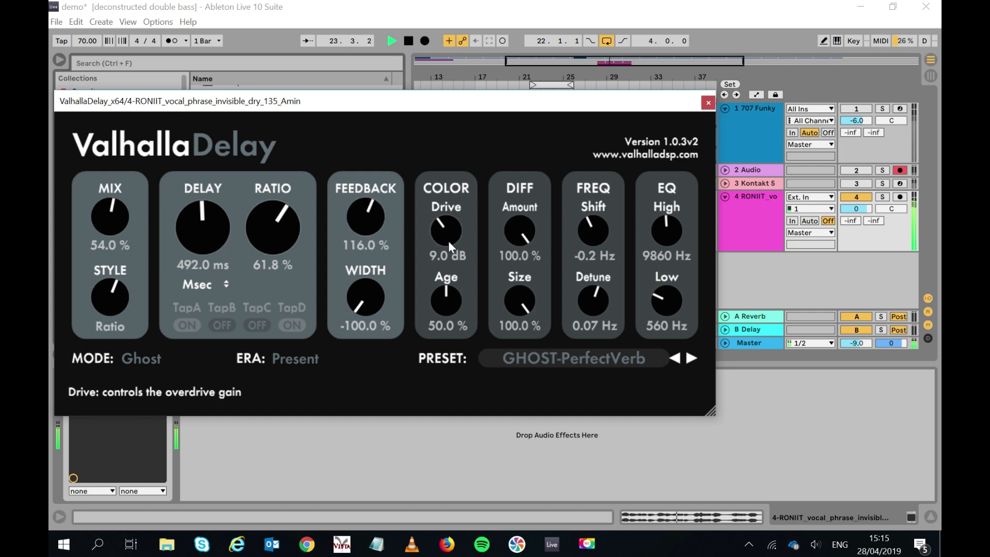
left_click_drag(518, 232, 459, 347)
left_click_drag(513, 236, 504, 285)
left_click_drag(117, 218, 111, 282)
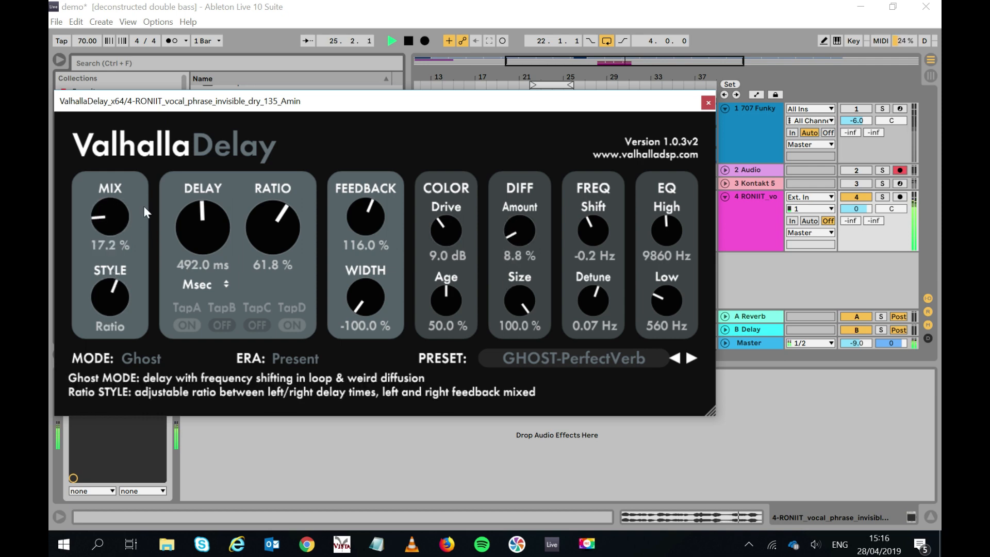
Load the vocal reverb preset DIGITAL-Smooth Hall Reverb, set the mix to 18.4% and the high EQ to 5190 Hz.
left_click(593, 357)
mouse_move(617, 242)
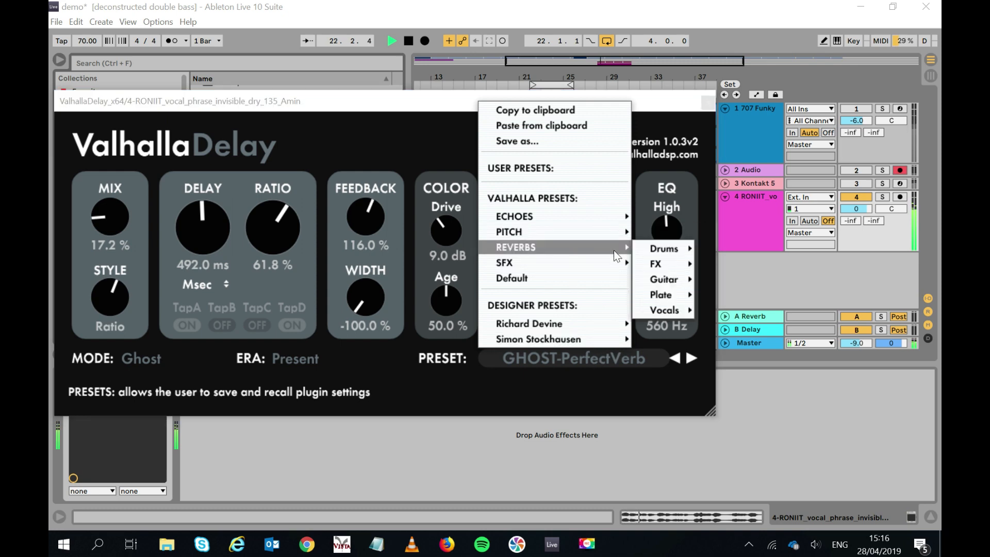
mouse_move(681, 307)
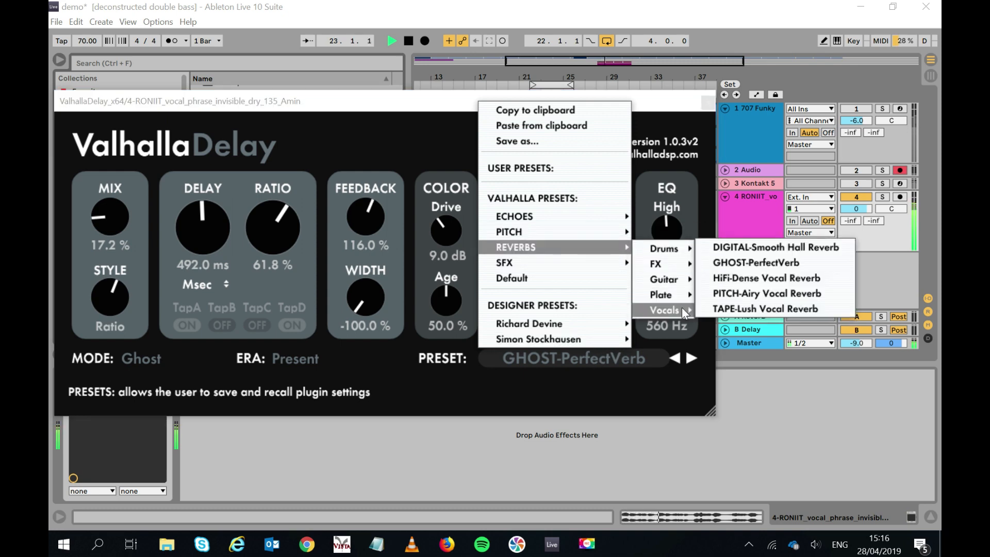
left_click(753, 247)
left_click_drag(104, 231, 81, 342)
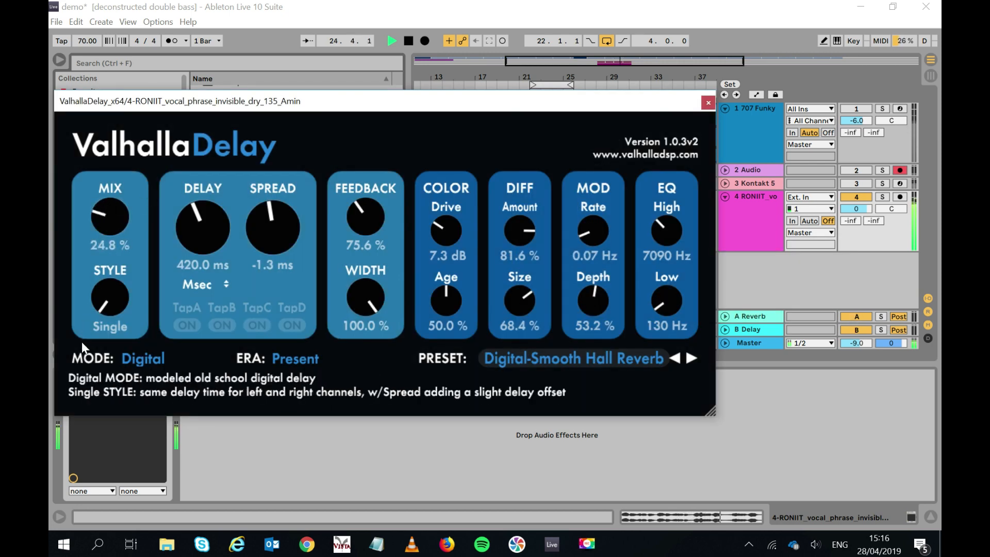
left_click_drag(675, 205, 665, 233)
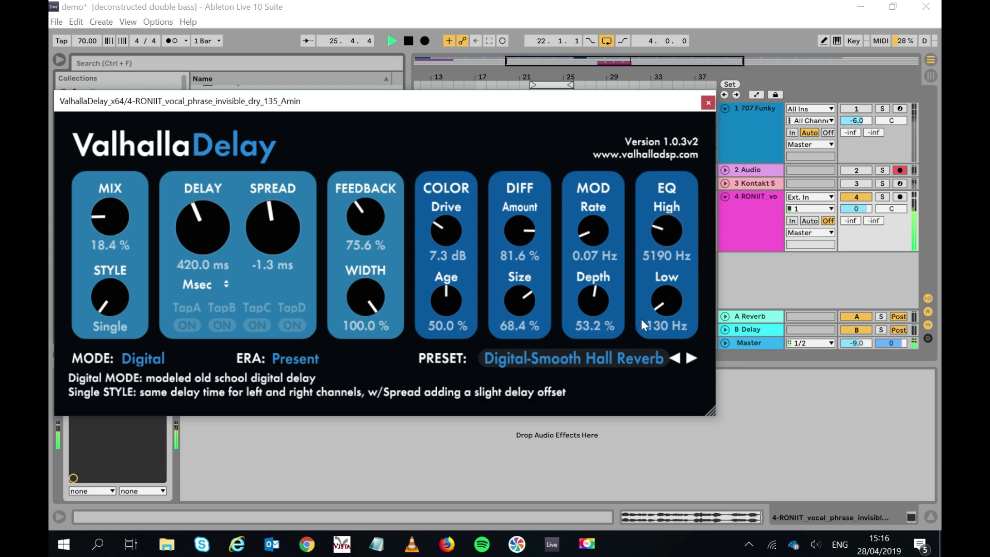
Load the pitch reverb preset PITCH-GoldenVerb, audition it on the vocal with the mix at 24.4% and stop playback.
left_click(628, 357)
mouse_move(607, 221)
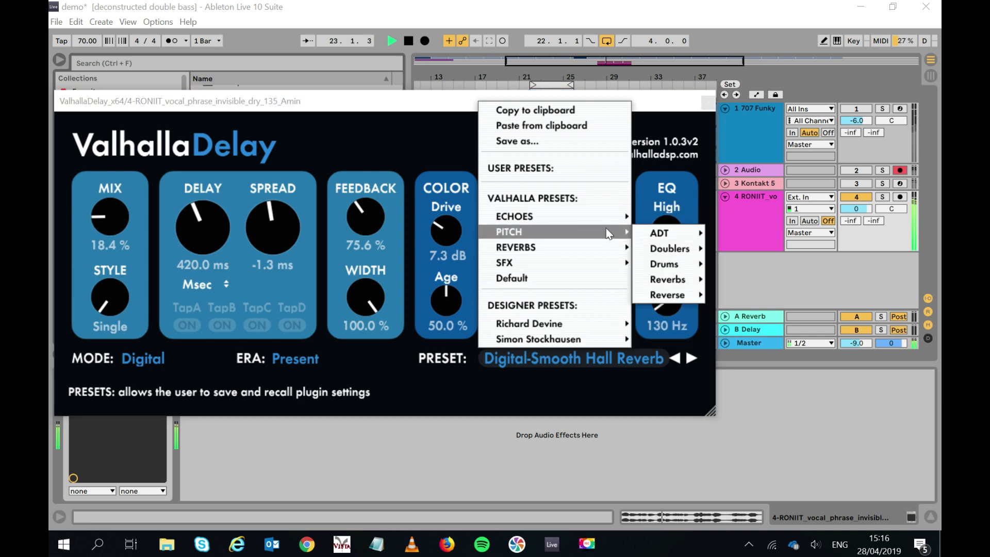
mouse_move(687, 282)
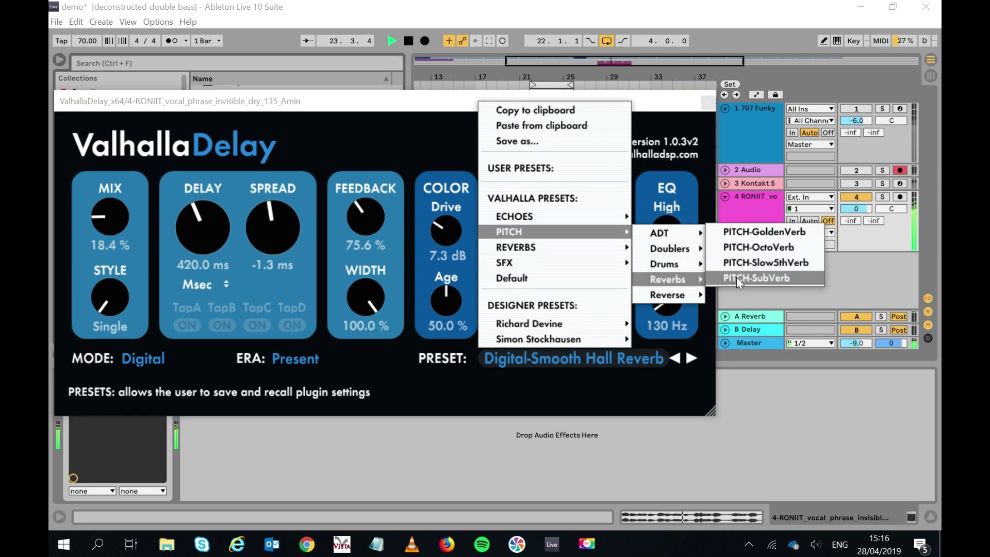
left_click(757, 232)
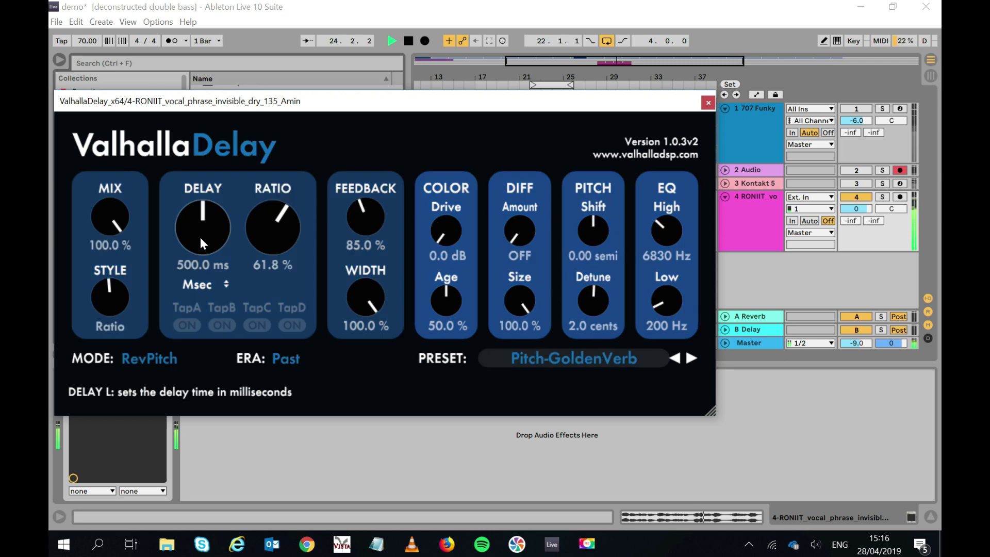
left_click_drag(112, 208, 79, 326)
left_click_drag(103, 228, 101, 242)
key("space")
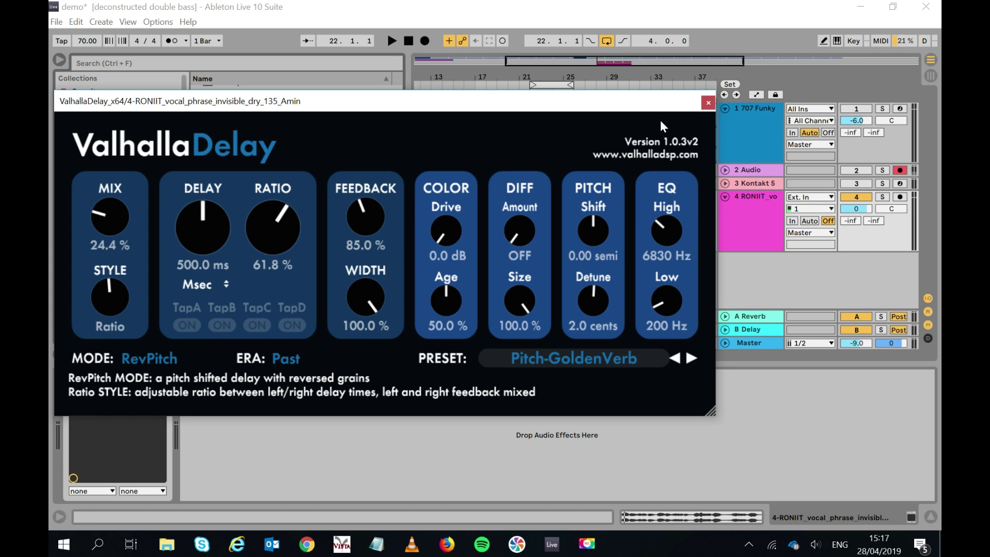
key("alt+Tab")
key("alt+Tab")
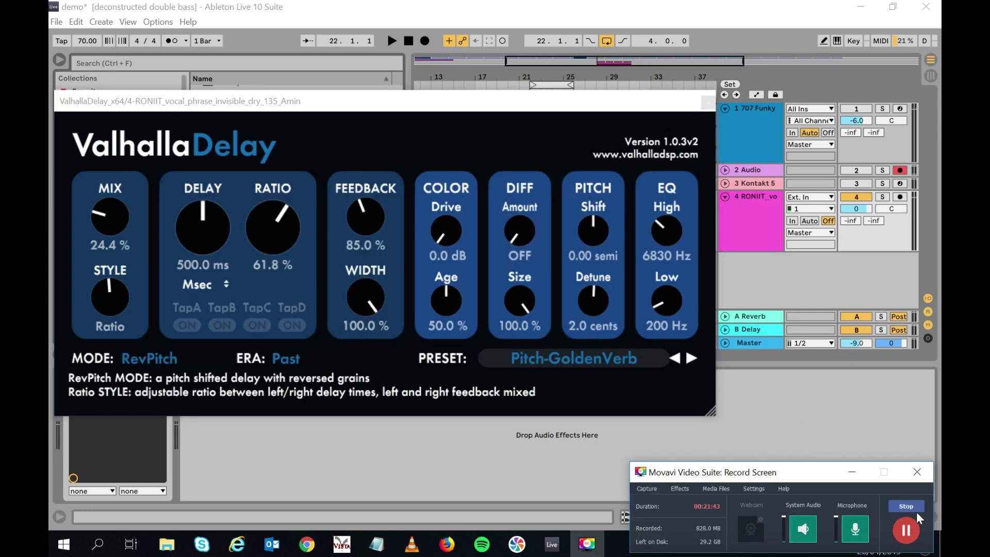